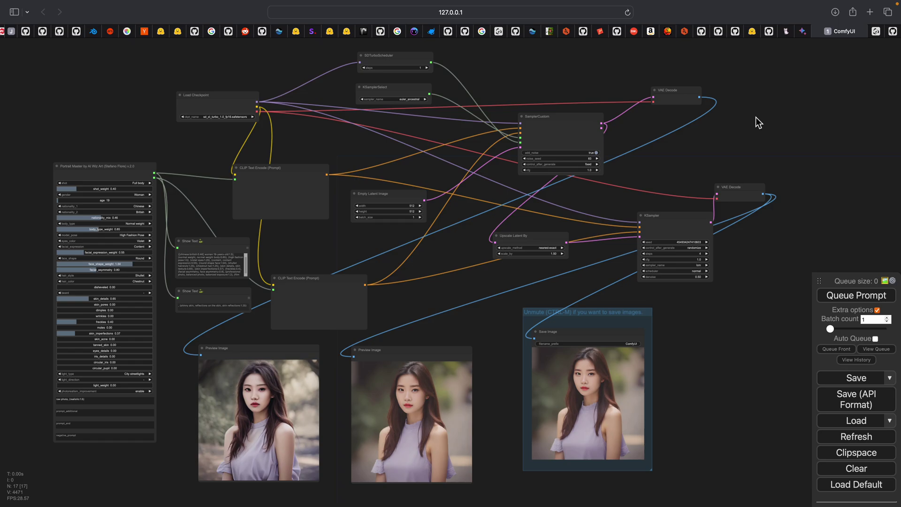
Step: Open the HyperHuman site at hyperhuman.deemos.com in a new browser tab
drag(770, 111, 776, 114)
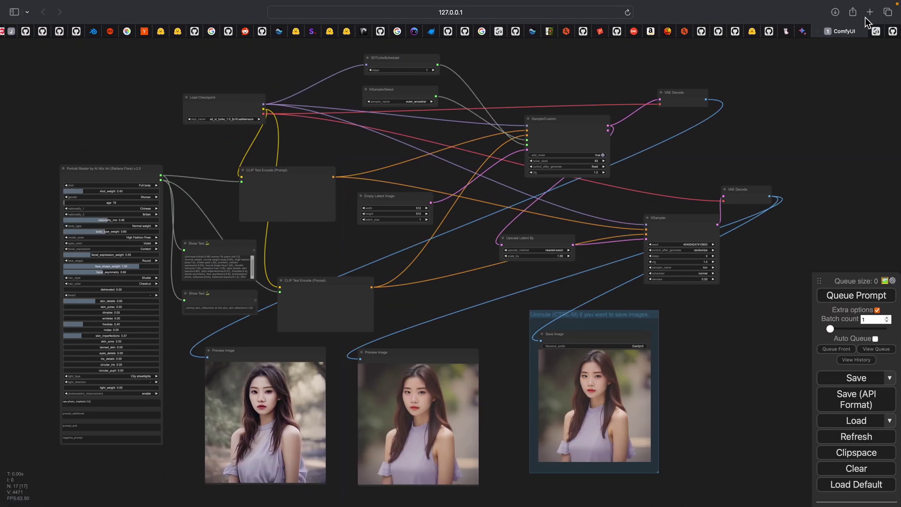
click(869, 13)
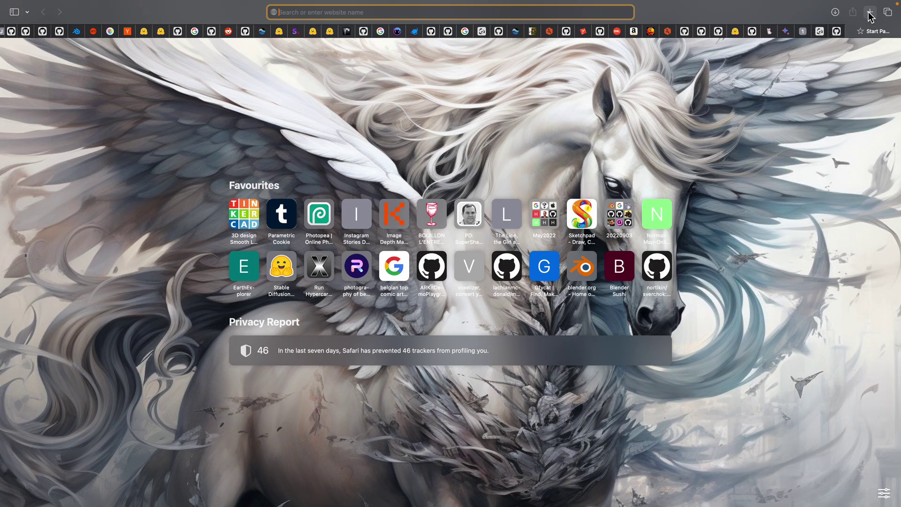
text(hyperhuman.deemos.com)
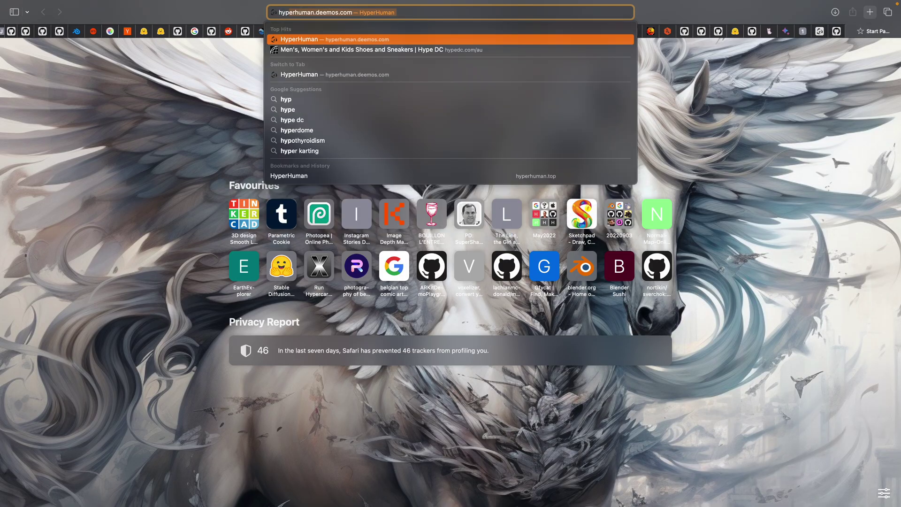
key(Return)
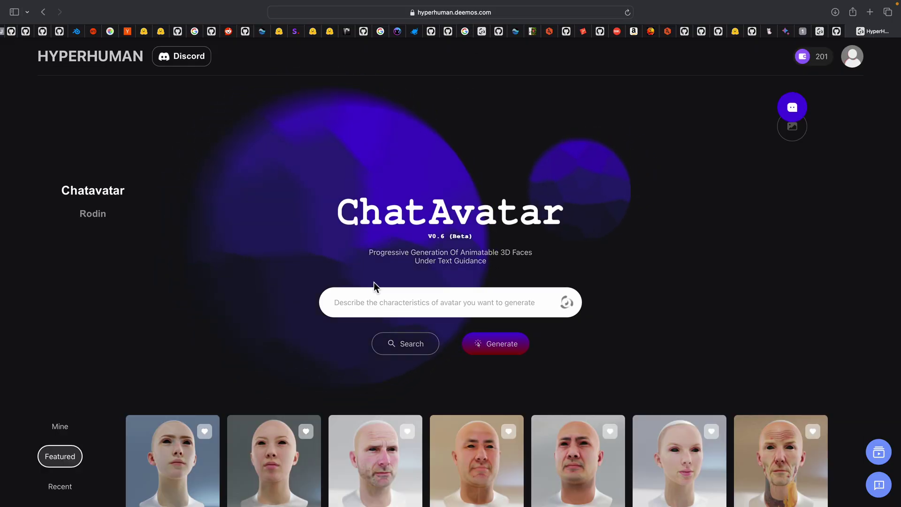
Step: Browse the featured head models in the ChatAvatar gallery and return to the prompt area
scroll(378, 296, down, 3)
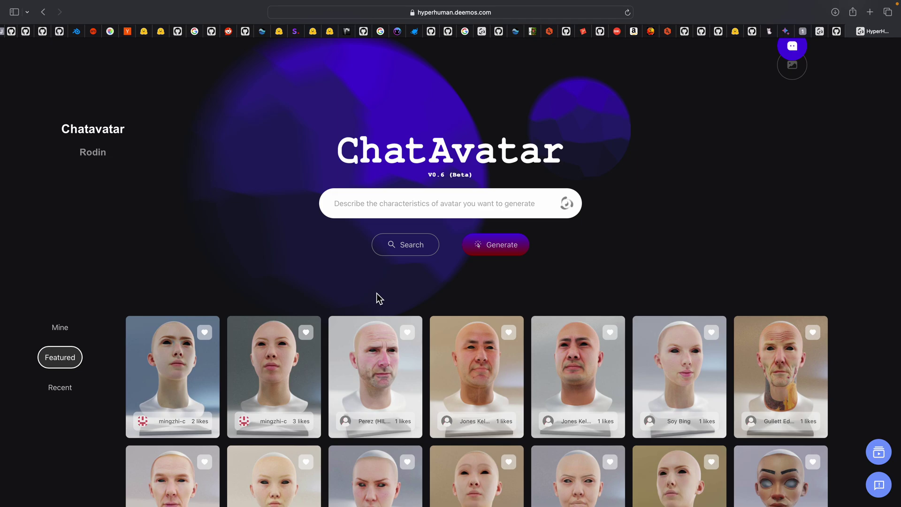
scroll(379, 299, down, 1)
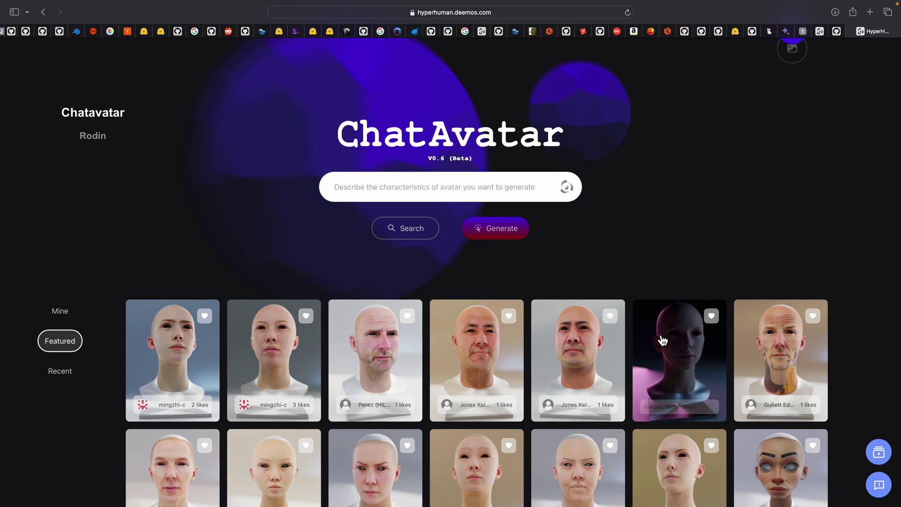
scroll(676, 281, down, 1)
scroll(683, 368, down, 1)
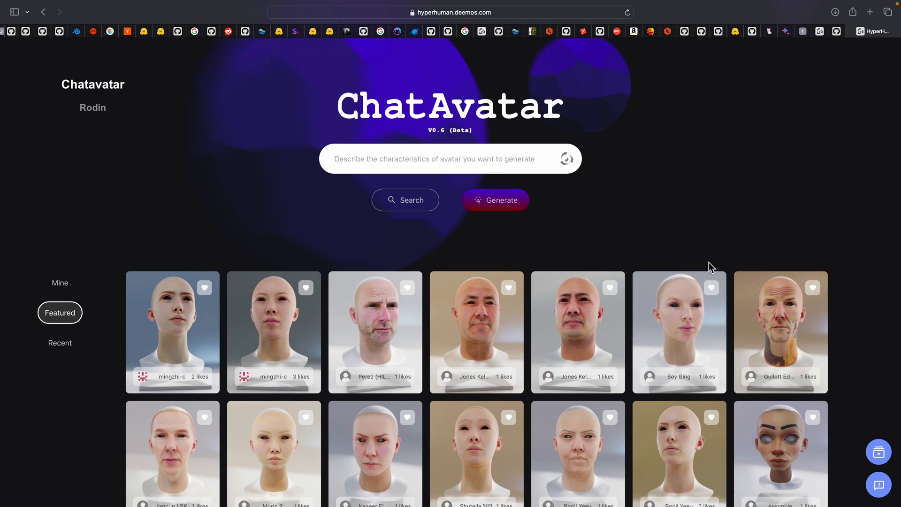
scroll(582, 364, down, 1)
scroll(570, 365, down, 5)
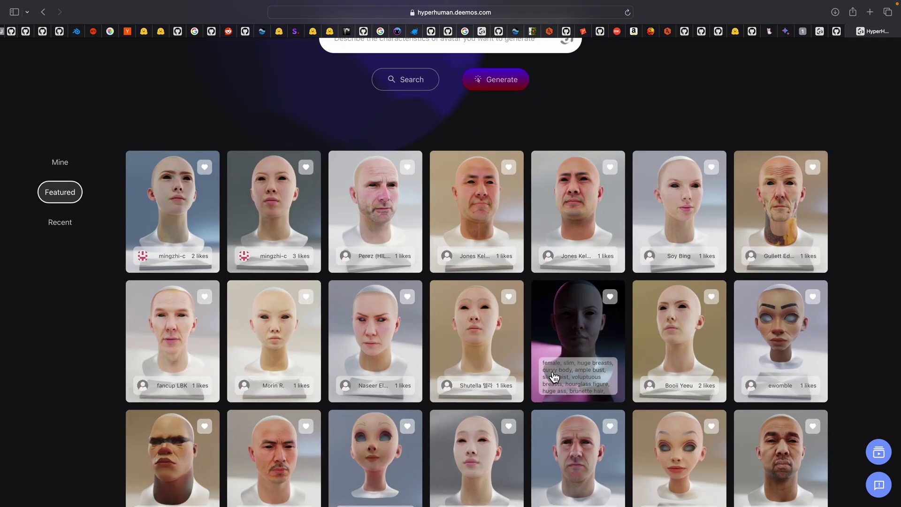
scroll(357, 394, down, 6)
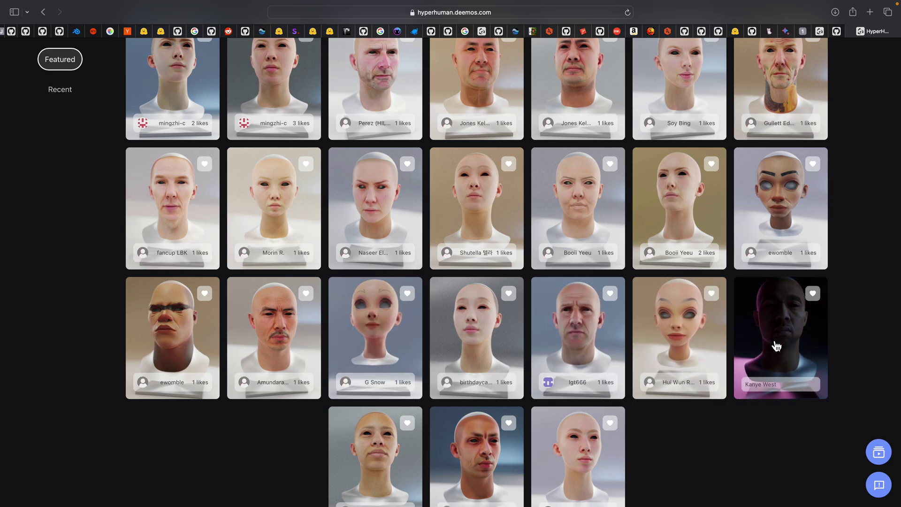
scroll(774, 344, up, 5)
scroll(746, 211, up, 2)
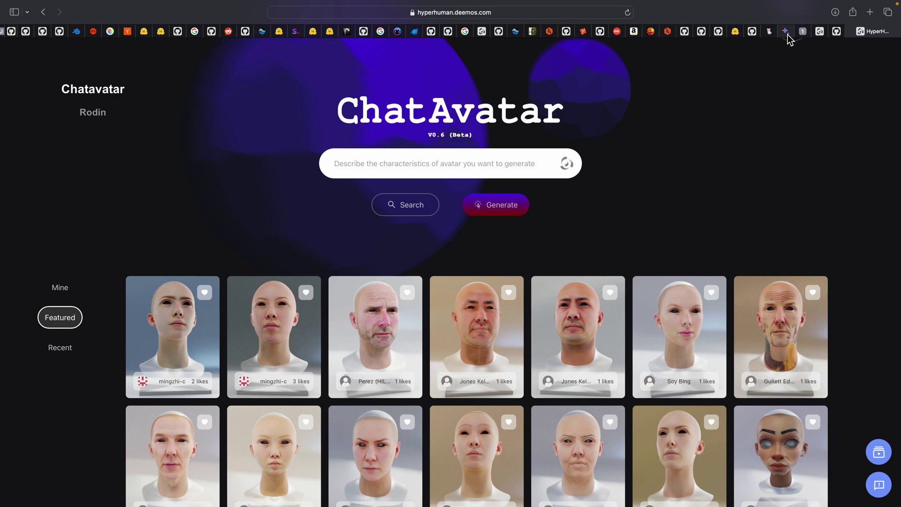
Step: Return to the ComfyUI portrait workflow and bring its node graph into view
mouse_move(785, 32)
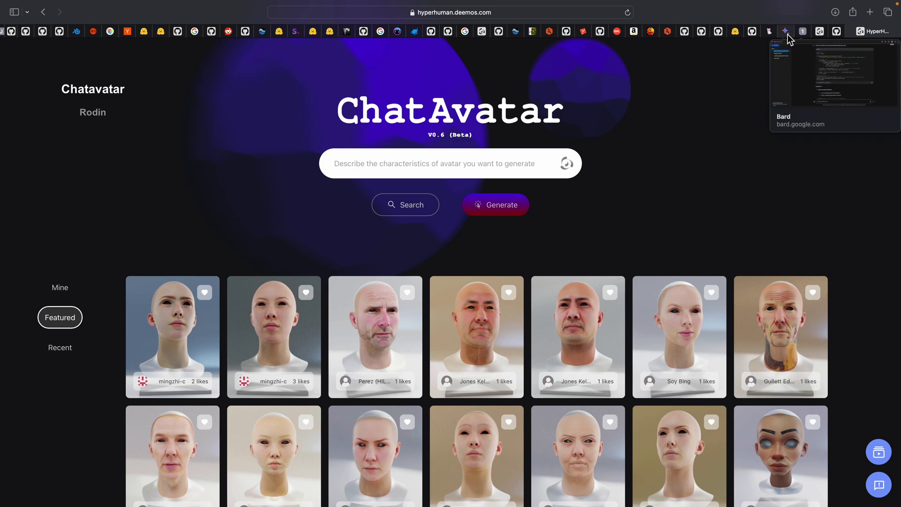
click(801, 36)
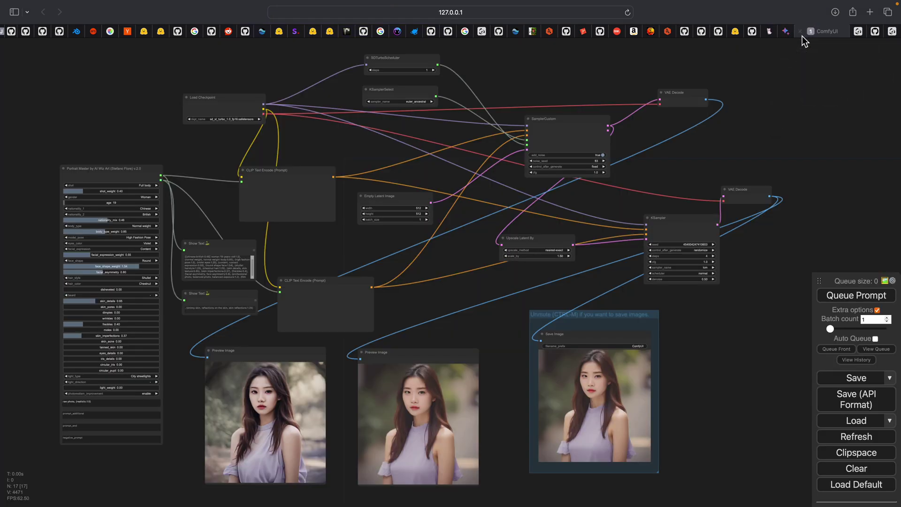
scroll(665, 174, up, 5)
drag(685, 180, 700, 195)
scroll(415, 362, down, 3)
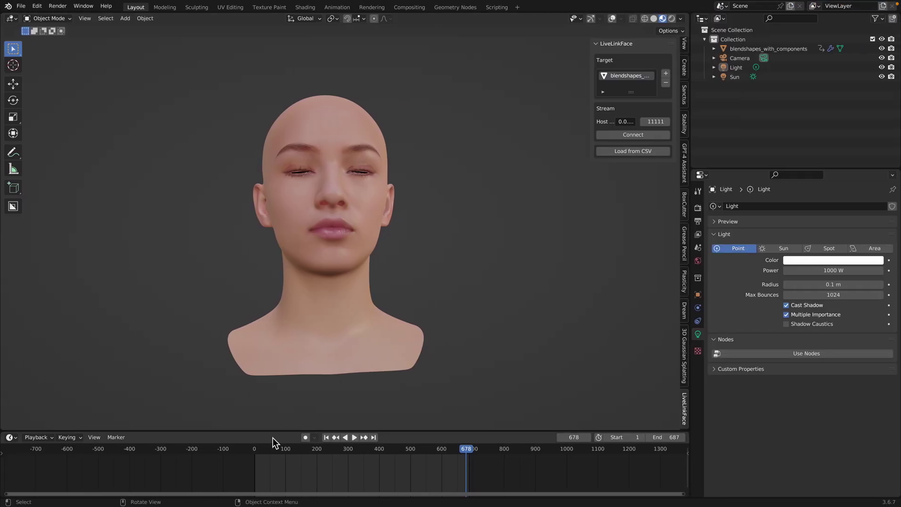
Step: Switch to Blender, scrub and play the head's facial animation, stop at frame 224, and preview it with rendered shading
click(271, 453)
drag(271, 453, 401, 449)
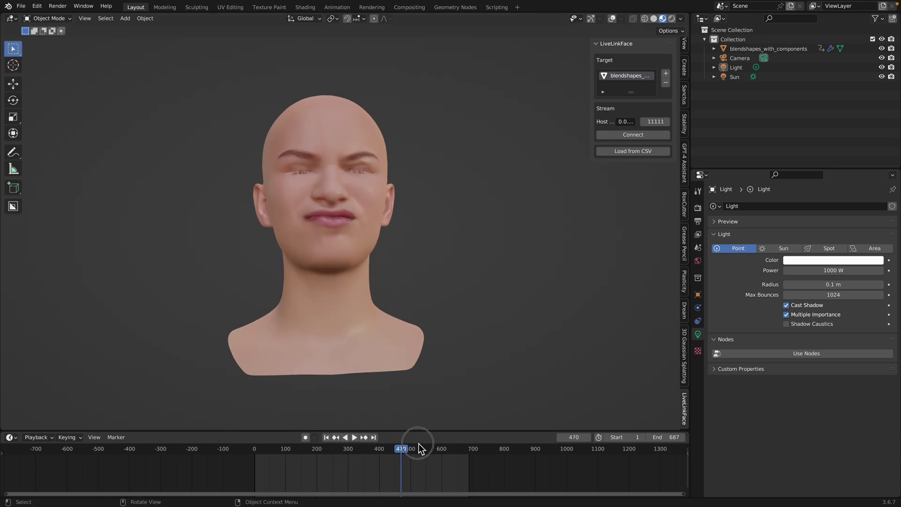
key(space)
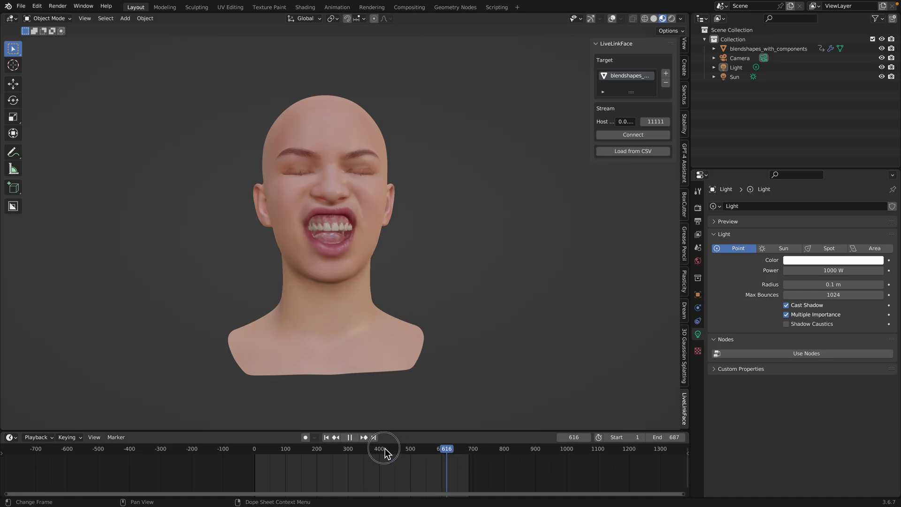
drag(383, 448, 325, 449)
key(space)
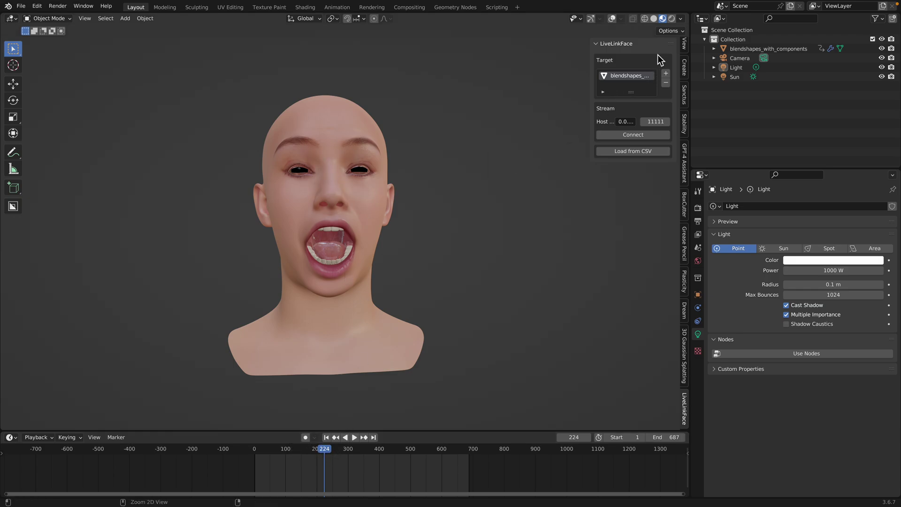
click(671, 19)
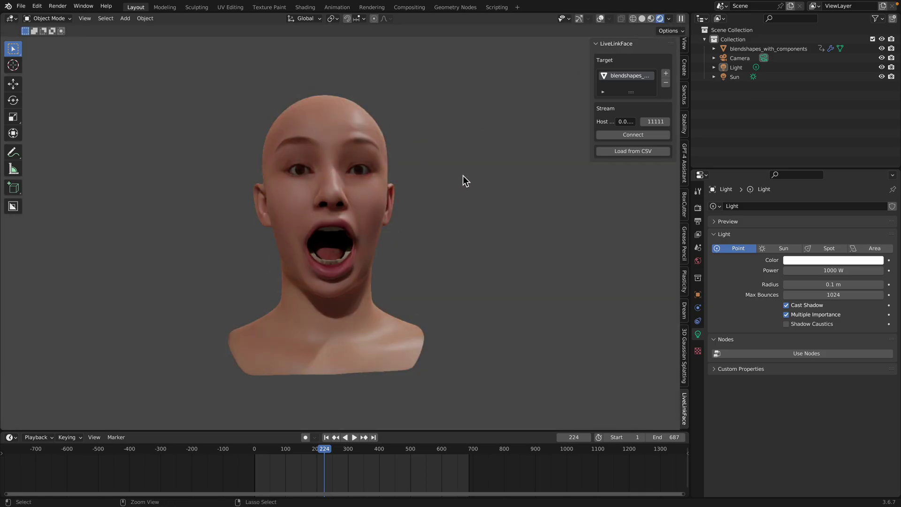
click(640, 18)
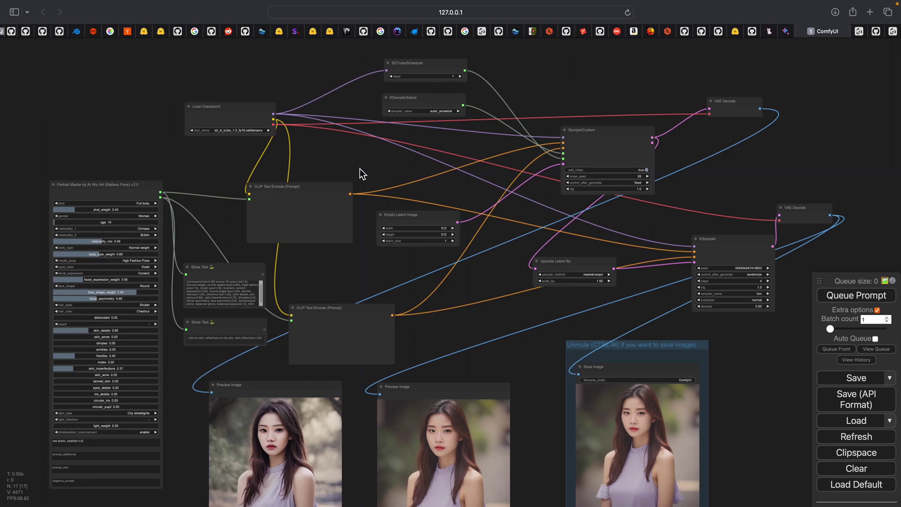
Step: Switch back to the ComfyUI workflow and examine its Load Checkpoint, SDTurboScheduler, KSamplerSelect and SamplerCustom nodes
scroll(350, 167, up, 3)
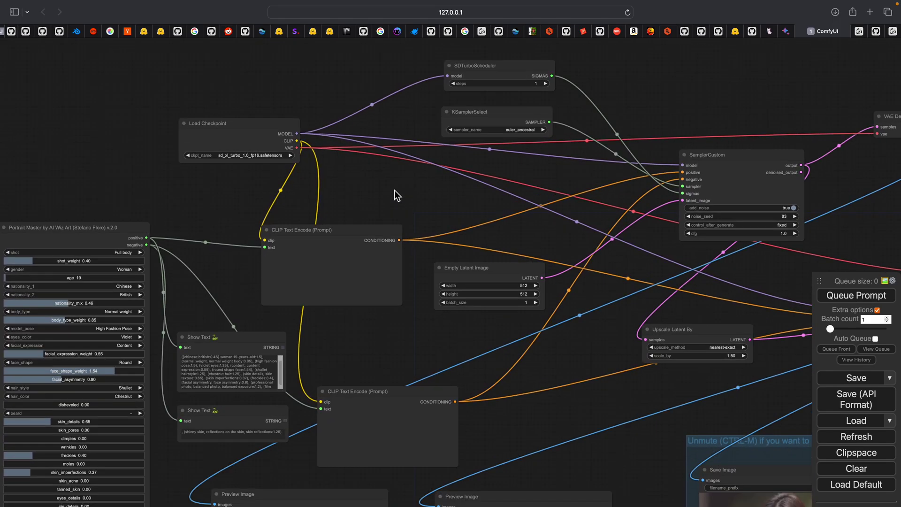
drag(394, 192, 409, 211)
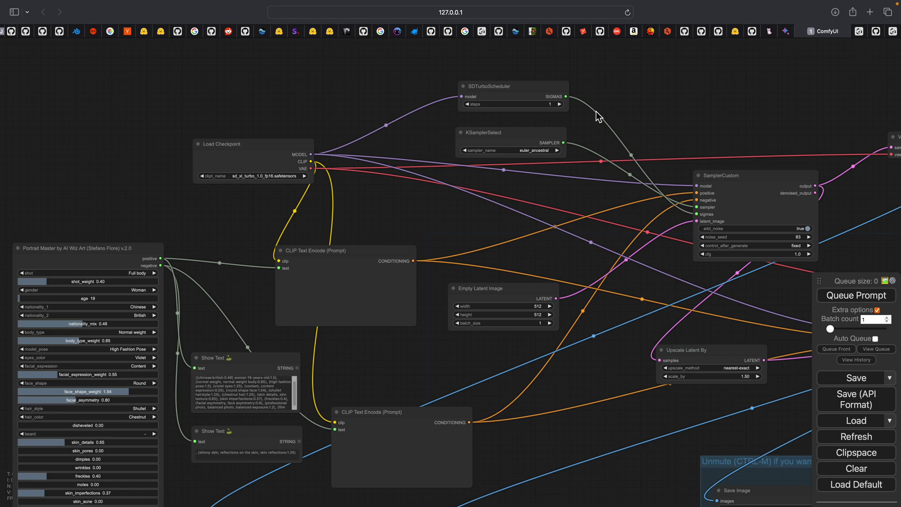
scroll(584, 112, up, 1)
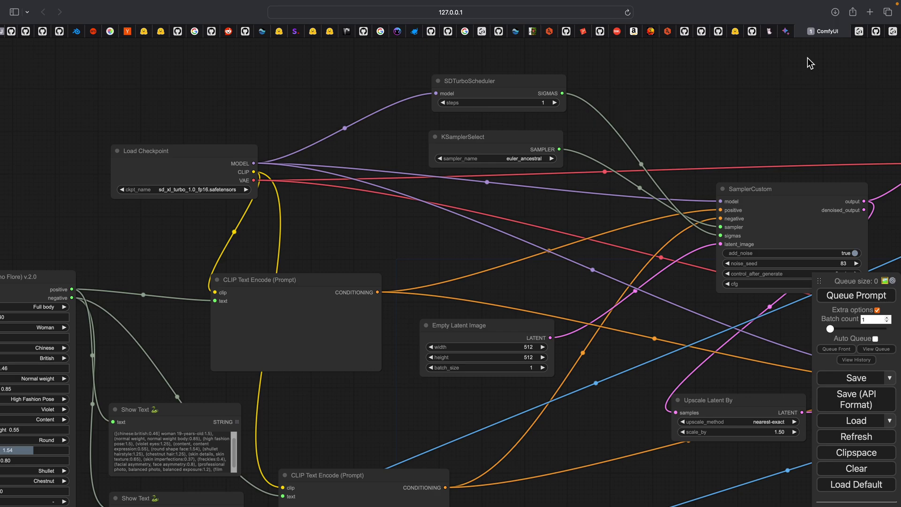
drag(729, 95, 770, 76)
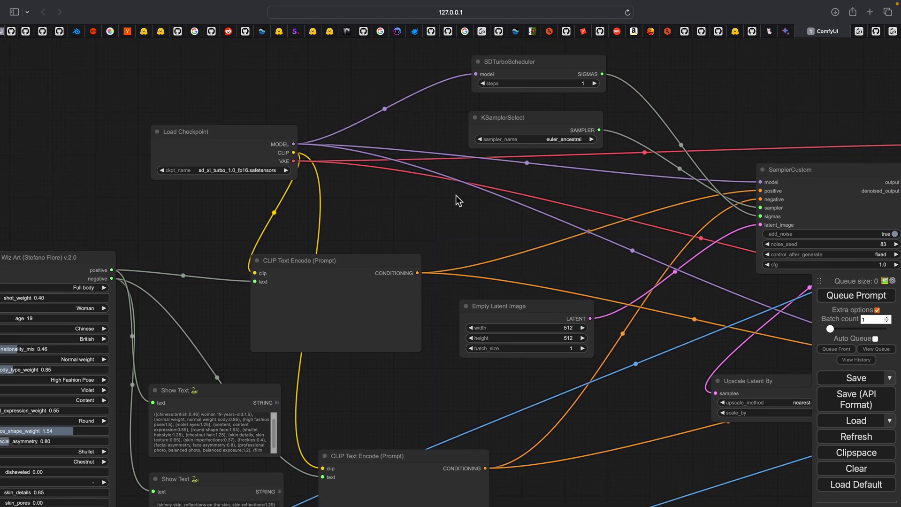
scroll(242, 151, down, 3)
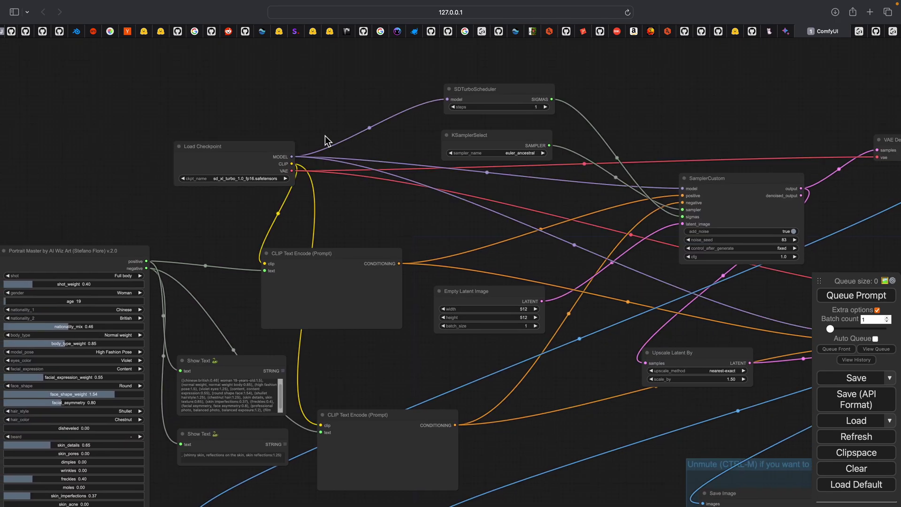
scroll(325, 136, down, 5)
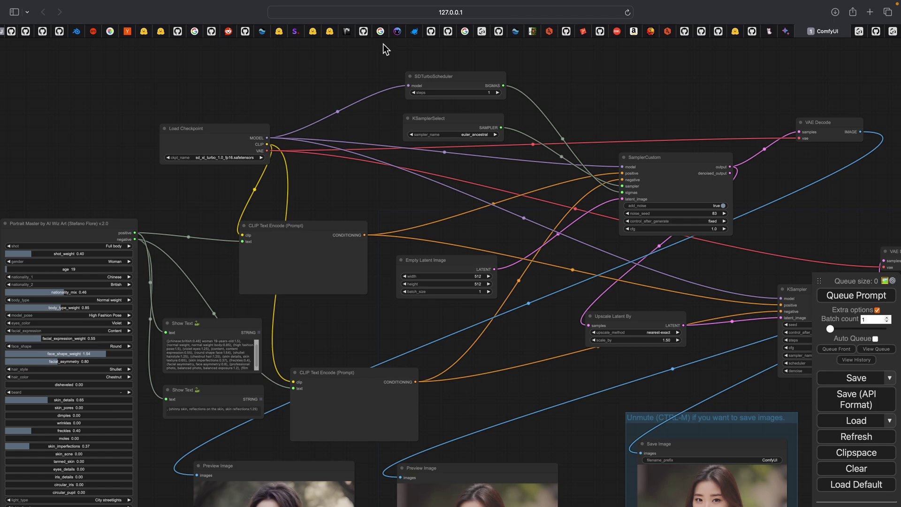
scroll(221, 114, up, 5)
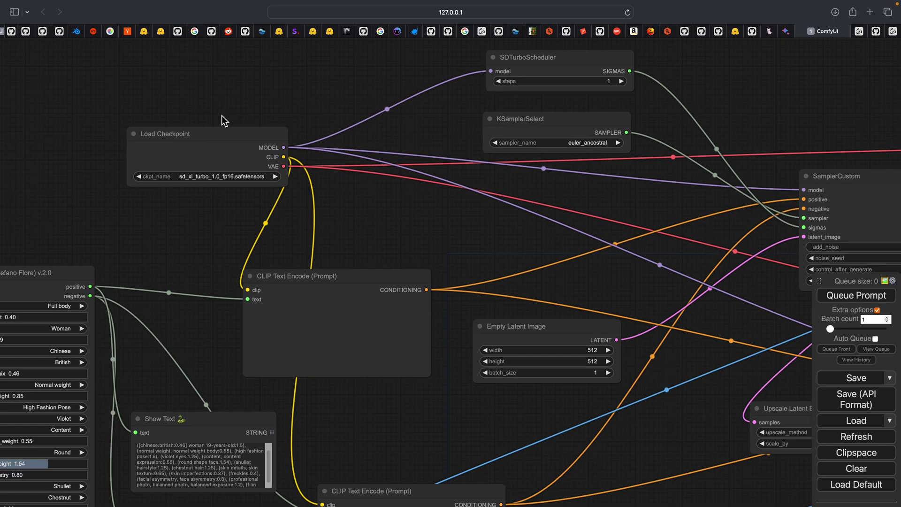
scroll(233, 141, up, 3)
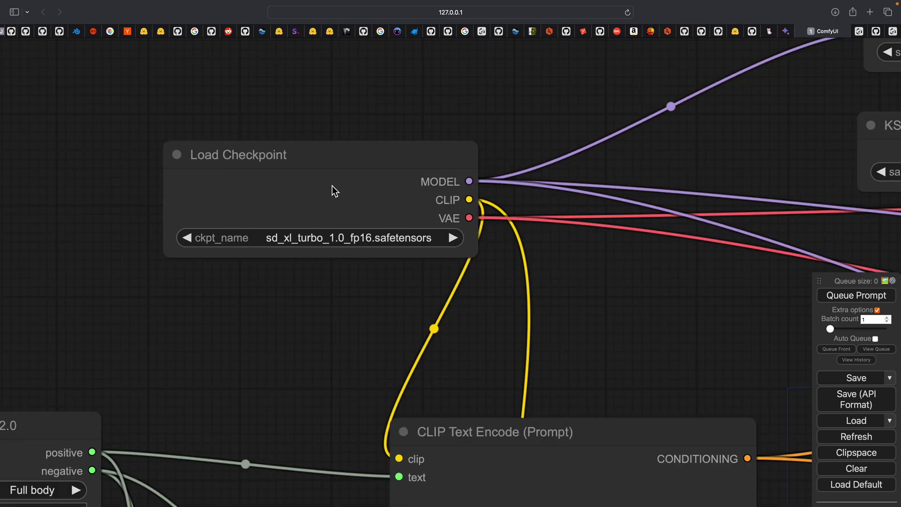
Step: Move the SDTurboScheduler and KSamplerSelect nodes slightly up and closer to the Load Checkpoint node
scroll(332, 185, down, 6)
double_click(300, 247)
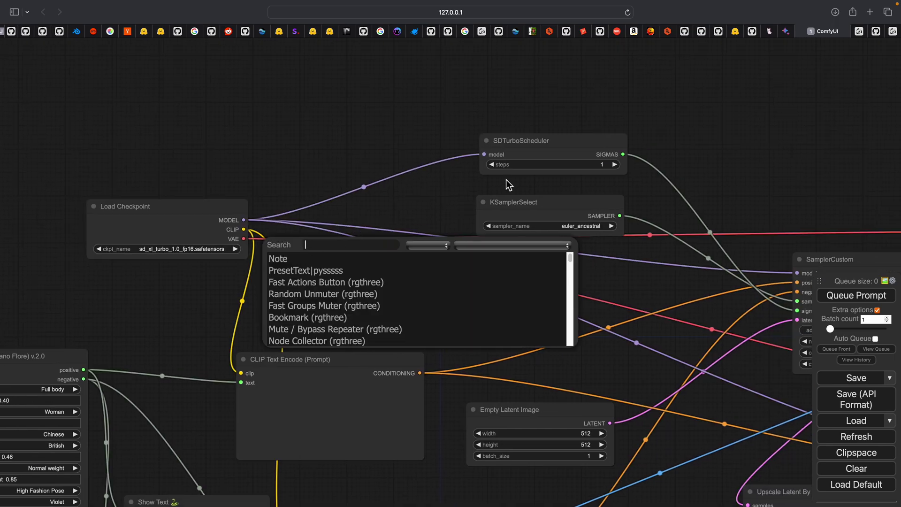
drag(534, 143, 491, 116)
drag(542, 210, 499, 189)
drag(369, 316, 430, 240)
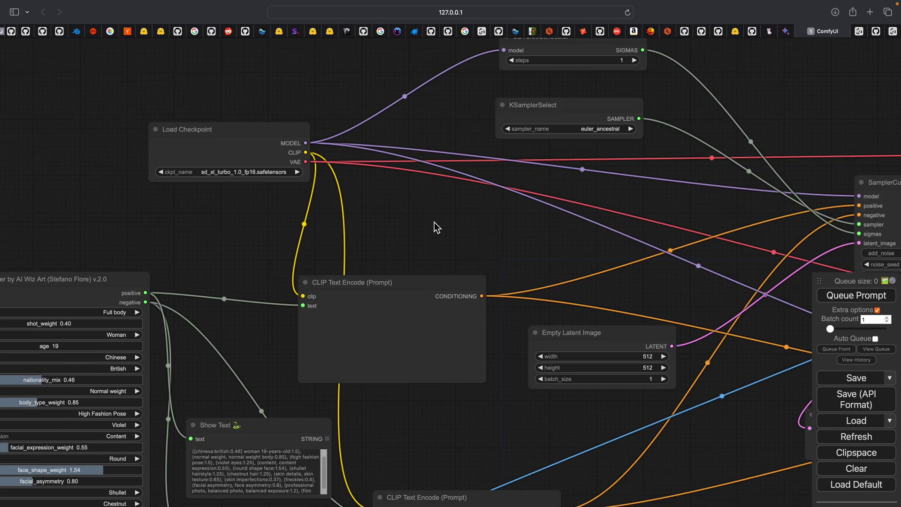
Step: Compare the generated portraits in the two Preview Image nodes
scroll(431, 240, down, 10)
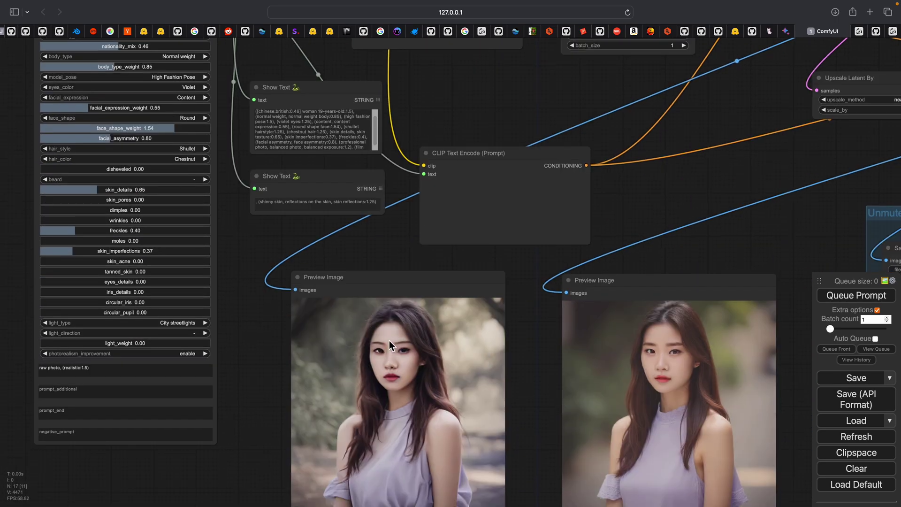
scroll(383, 336, right, 2)
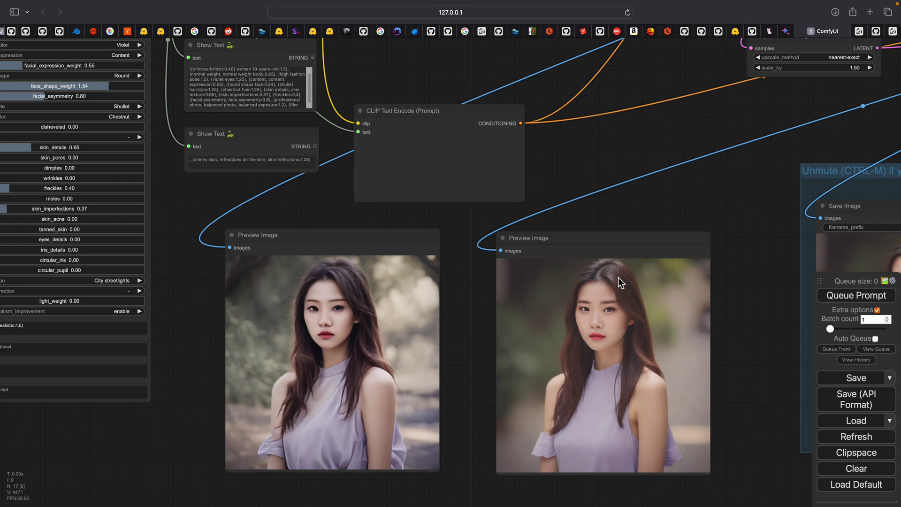
drag(474, 281, 511, 325)
drag(253, 174, 397, 260)
drag(288, 175, 304, 232)
Step: Check the shot options available in the Portrait Master node, keeping Full body
scroll(304, 230, up, 2)
scroll(185, 94, up, 3)
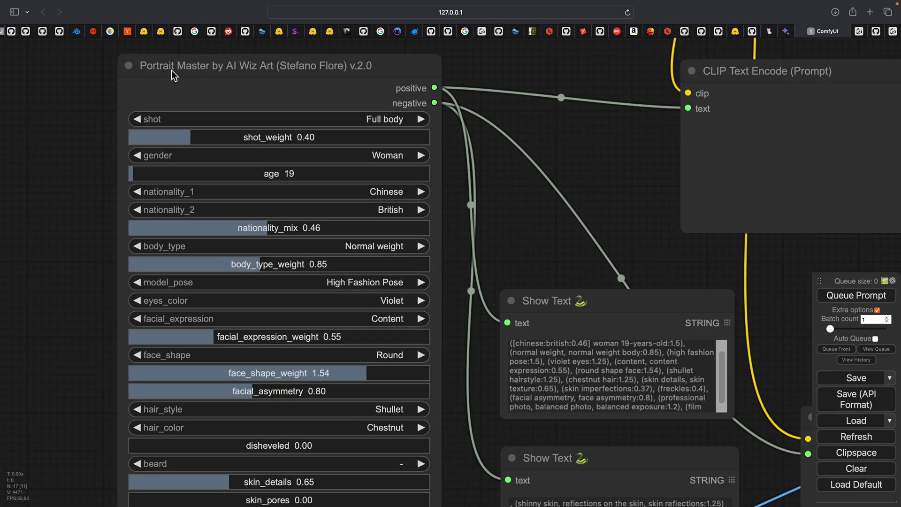
click(162, 71)
scroll(163, 72, up, 1)
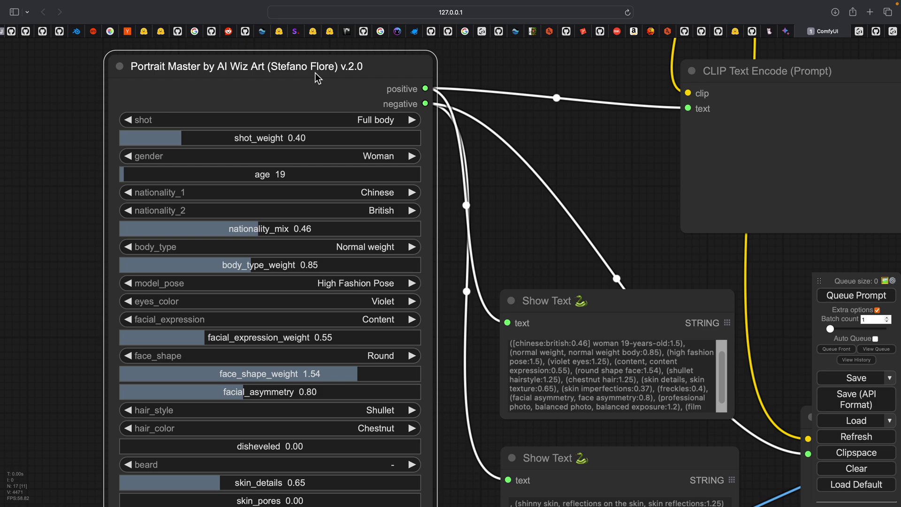
drag(336, 117, 314, 97)
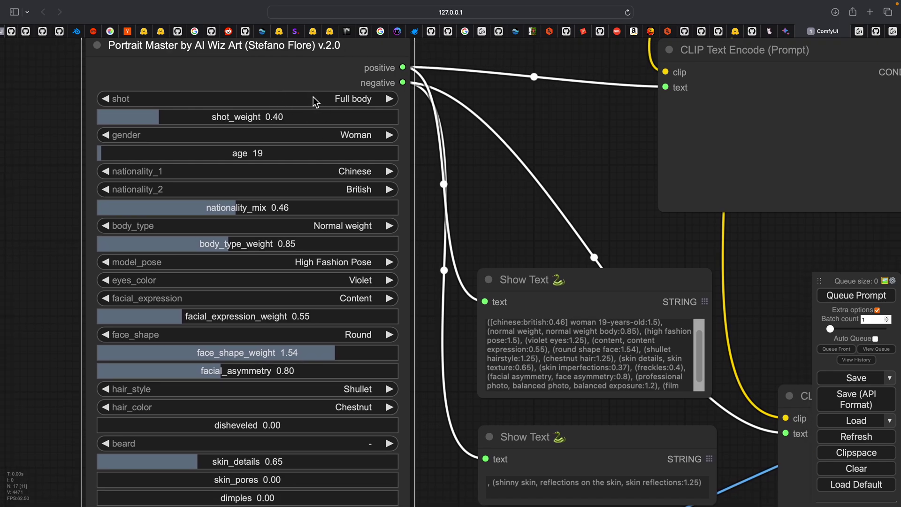
scroll(322, 102, down, 2)
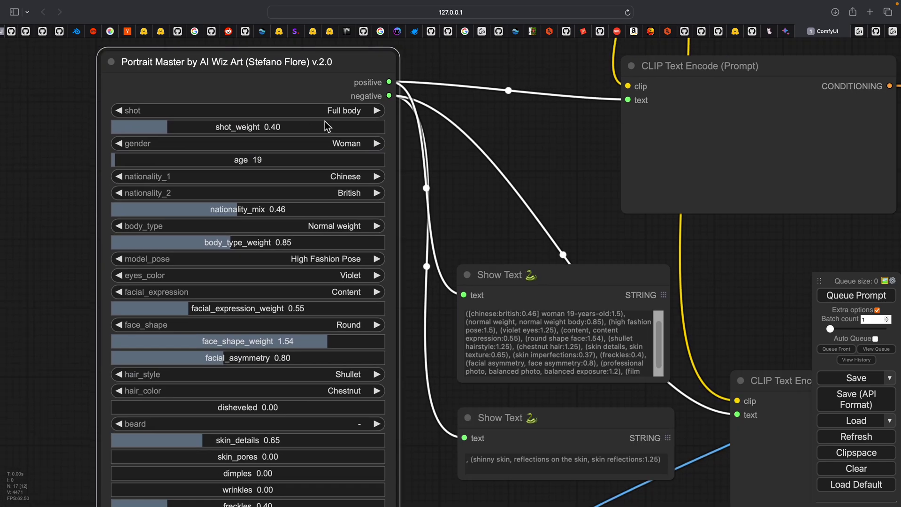
click(333, 113)
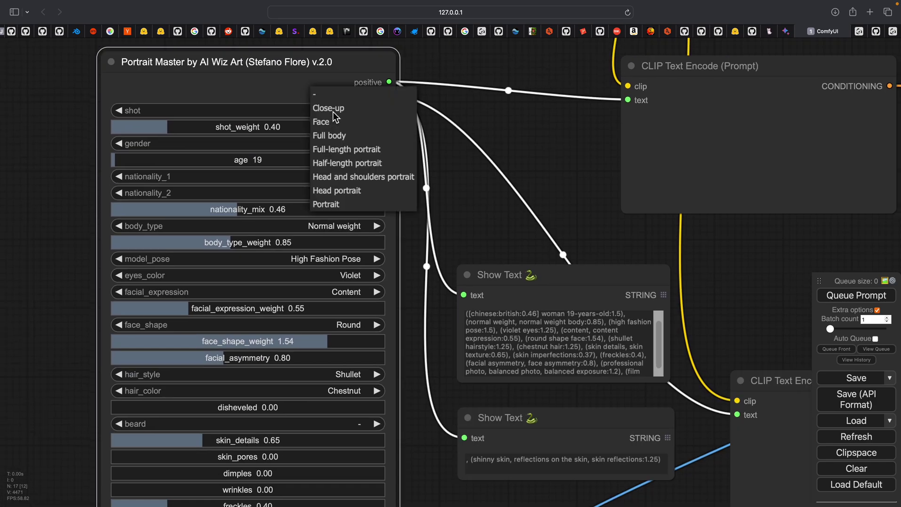
click(454, 106)
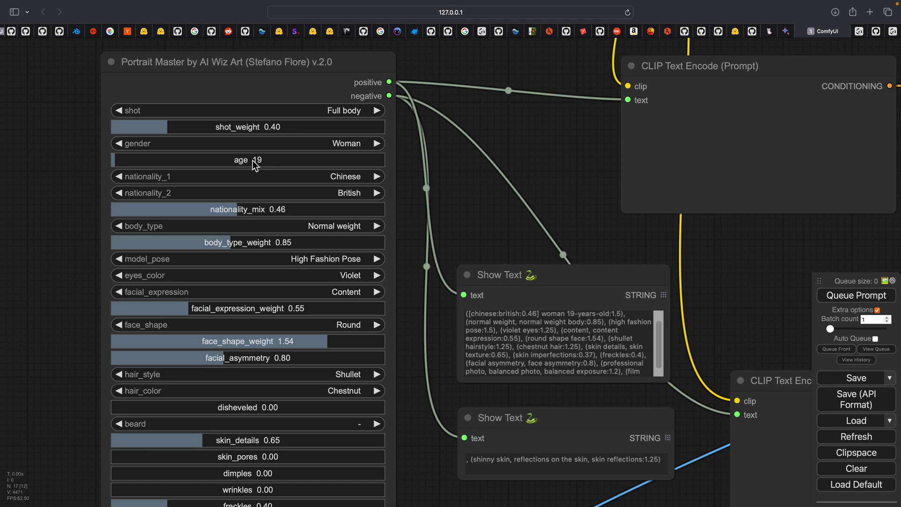
Step: In the Portrait Master node, set age to 36, nationality_1 to Australian and nationality_2 to Brazilian
drag(256, 162, 187, 162)
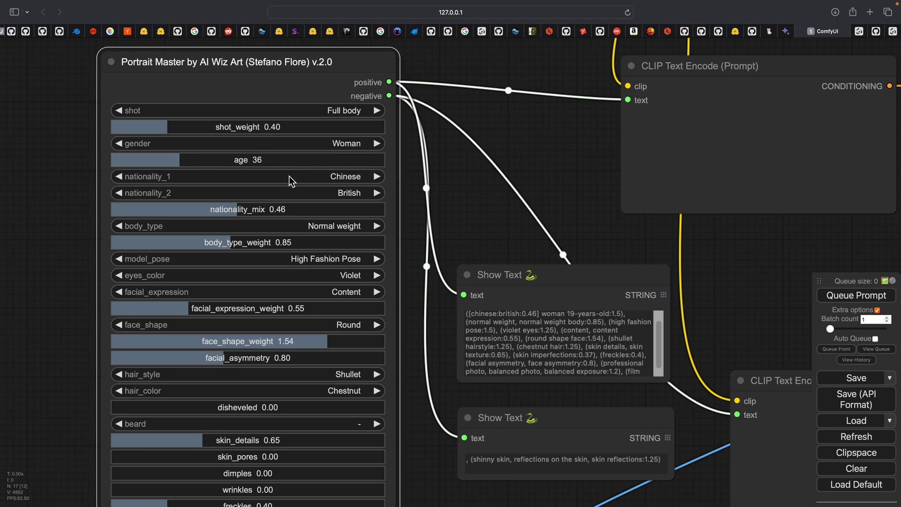
click(338, 176)
click(337, 186)
click(366, 194)
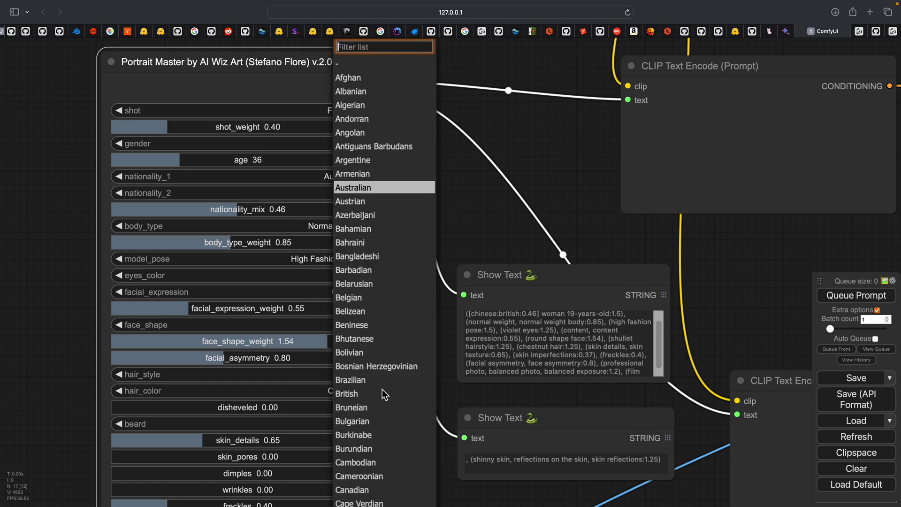
click(374, 380)
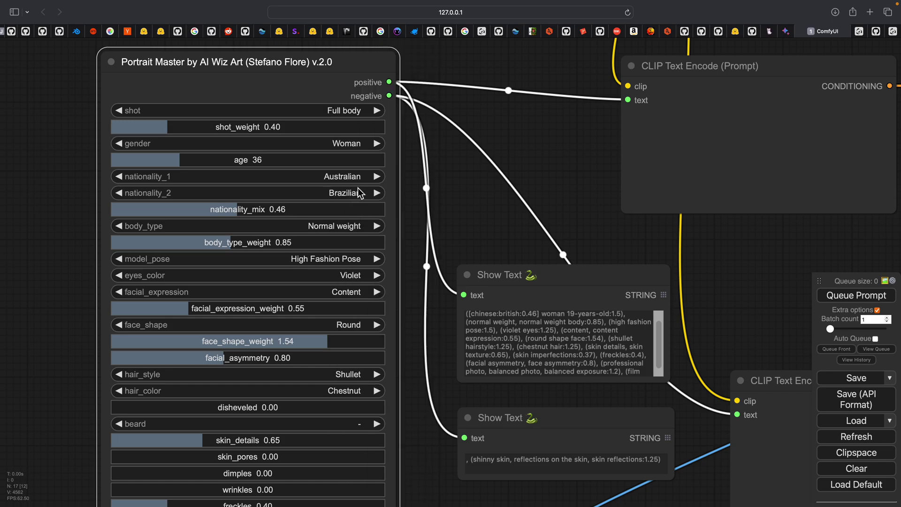
Step: Queue the prompt with the Australian and Brazilian mix and bring the Preview Image nodes into view
scroll(410, 222, down, 2)
drag(409, 222, 342, 214)
click(832, 297)
scroll(556, 271, down, 3)
drag(556, 271, 506, 187)
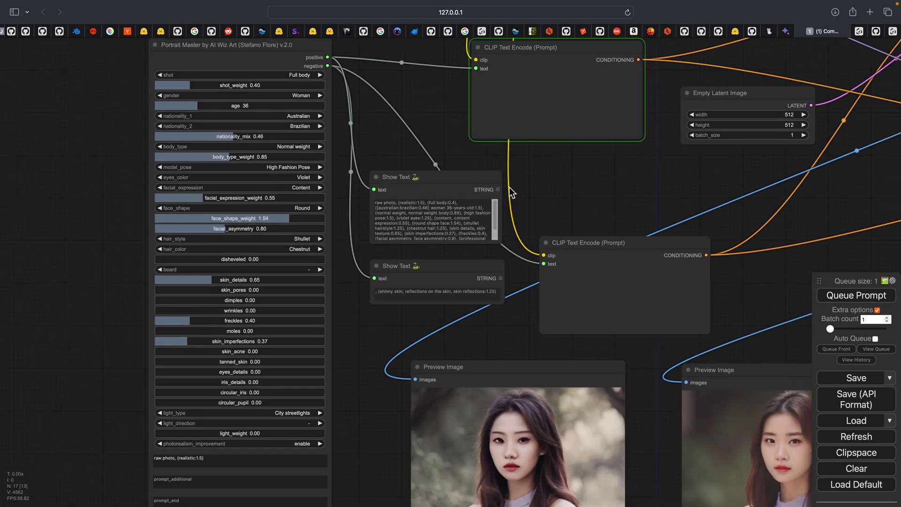
drag(529, 236, 449, 235)
scroll(443, 421, down, 5)
scroll(443, 421, right, 2)
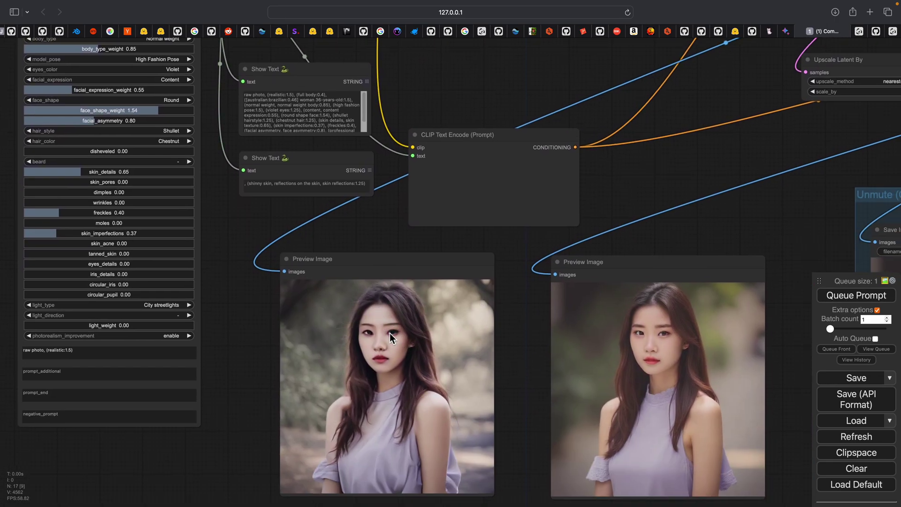
Step: Examine the newly generated portraits in the two Preview Image nodes
scroll(383, 332, down, 1)
drag(298, 205, 327, 261)
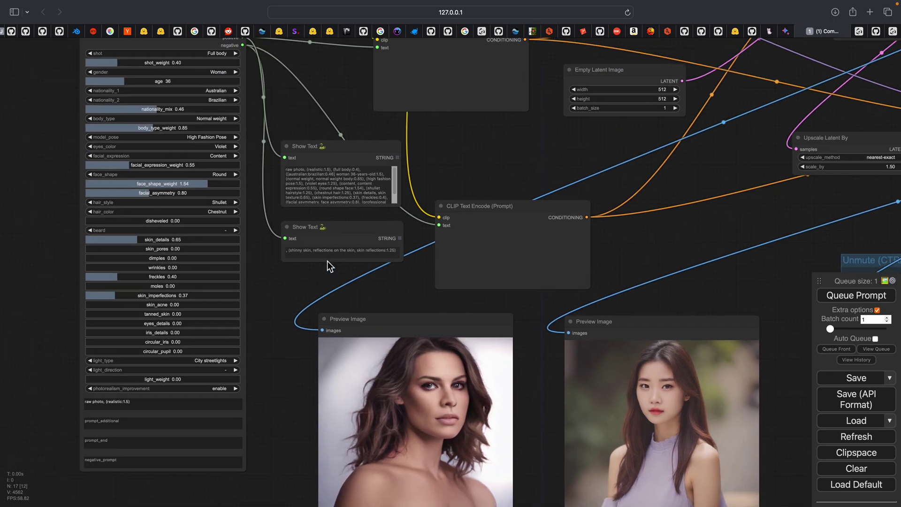
middle_drag(373, 327, 326, 242)
scroll(393, 320, up, 1)
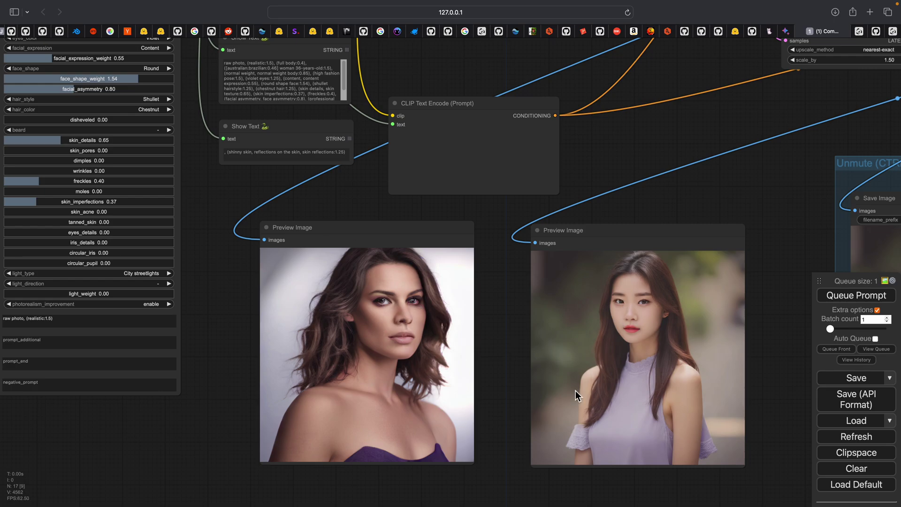
scroll(402, 260, down, 1)
drag(360, 190, 382, 236)
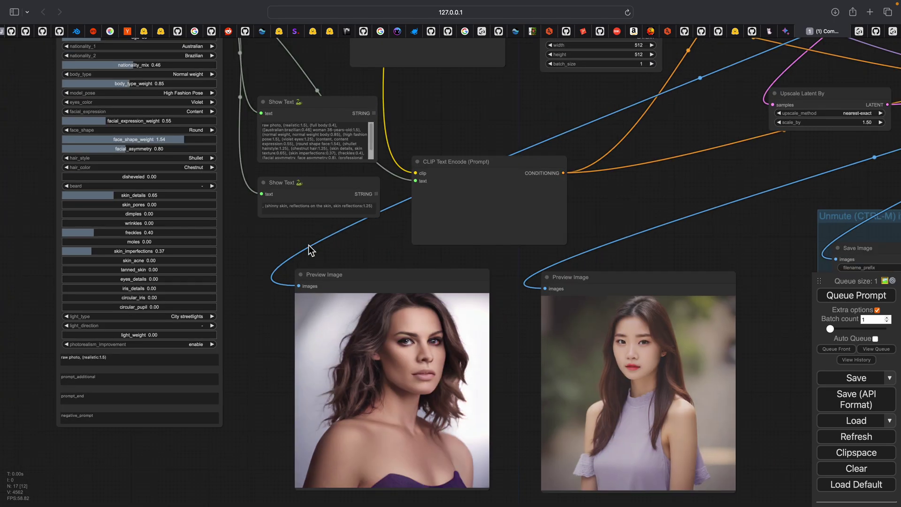
drag(309, 248, 320, 286)
scroll(640, 409, up, 2)
middle_drag(591, 332, 539, 260)
Step: Set nationality_1 to Bulgarian and nationality_2 to Japanese in the Portrait Master node
middle_drag(180, 78, 250, 226)
middle_drag(155, 108, 261, 236)
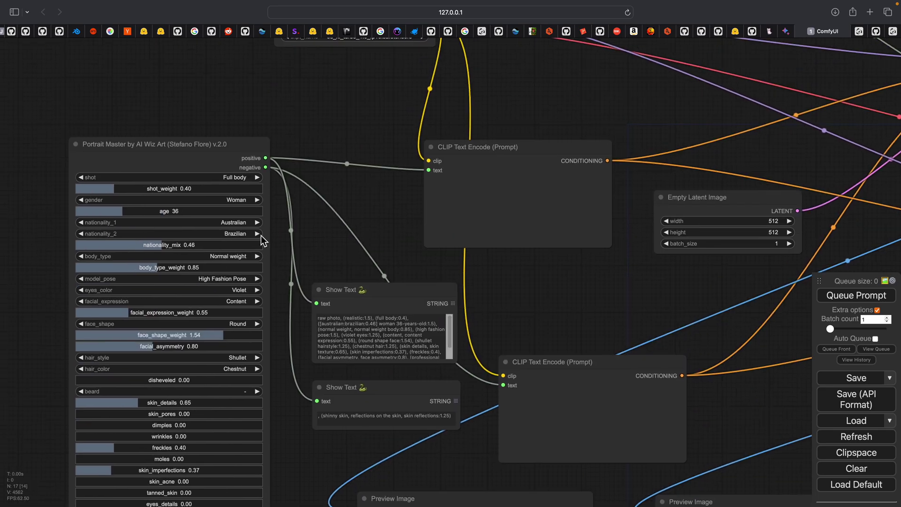
scroll(261, 232, up, 3)
click(239, 219)
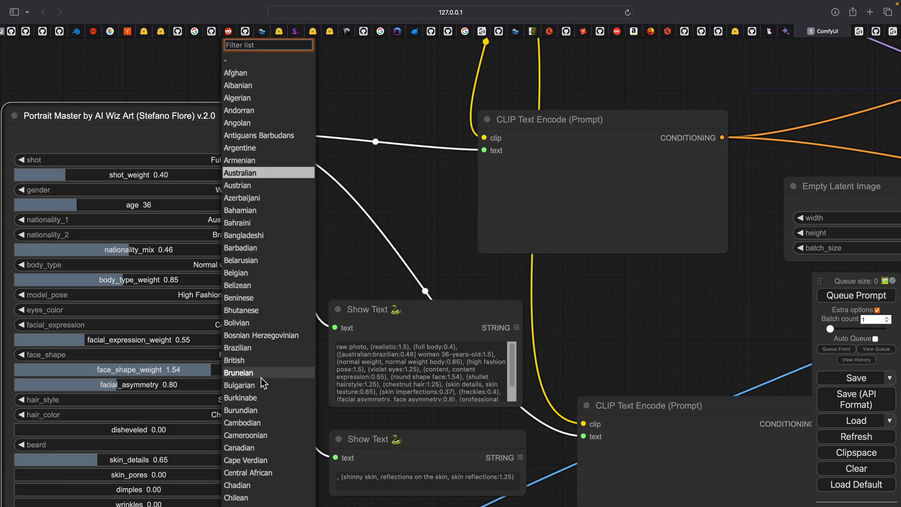
click(259, 387)
click(234, 237)
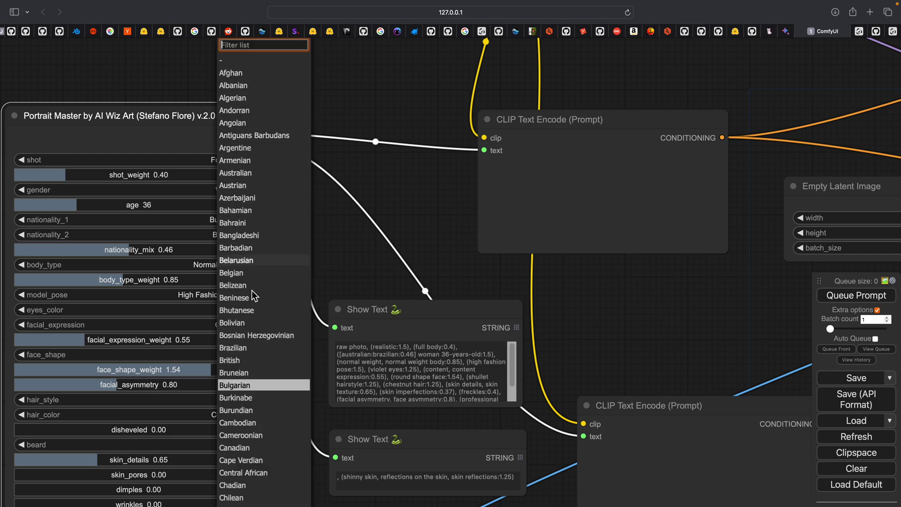
scroll(249, 107, up, 1)
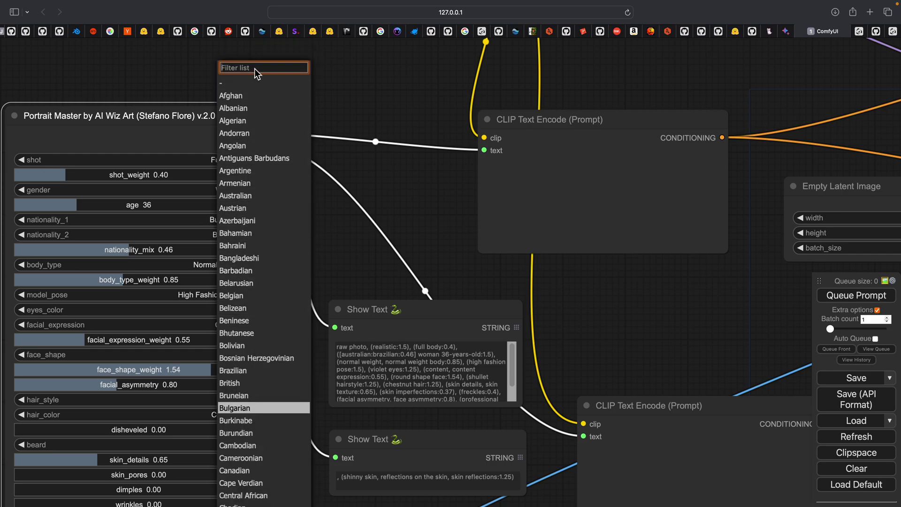
text(japa)
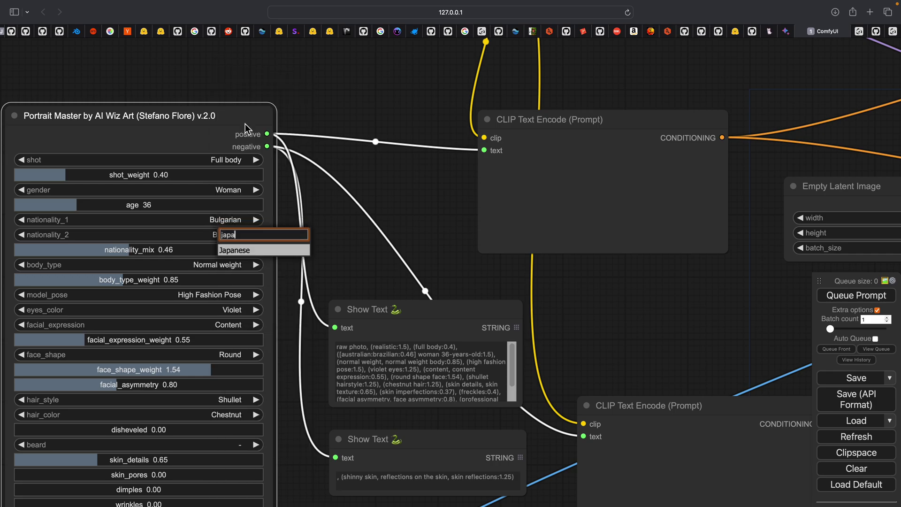
click(239, 251)
Step: Queue the prompt with the Bulgarian and Japanese mix and watch the Preview Image nodes
click(864, 296)
scroll(651, 263, down, 2)
drag(531, 282, 536, 187)
drag(590, 397, 496, 323)
scroll(555, 377, down, 1)
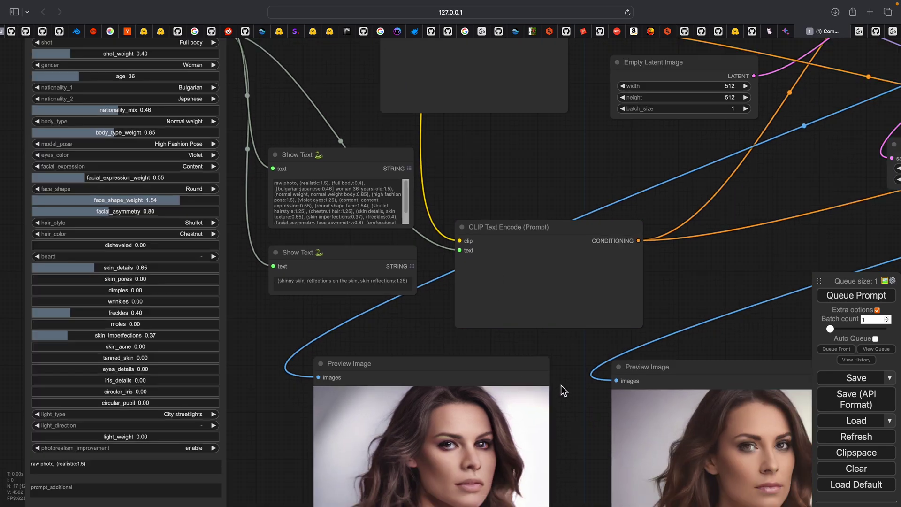
Step: Set body_type_weight to 0.75, keeping Normal weight and High Fashion Pose after checking the body_type and model_pose options
drag(270, 137, 349, 217)
scroll(349, 217, up, 2)
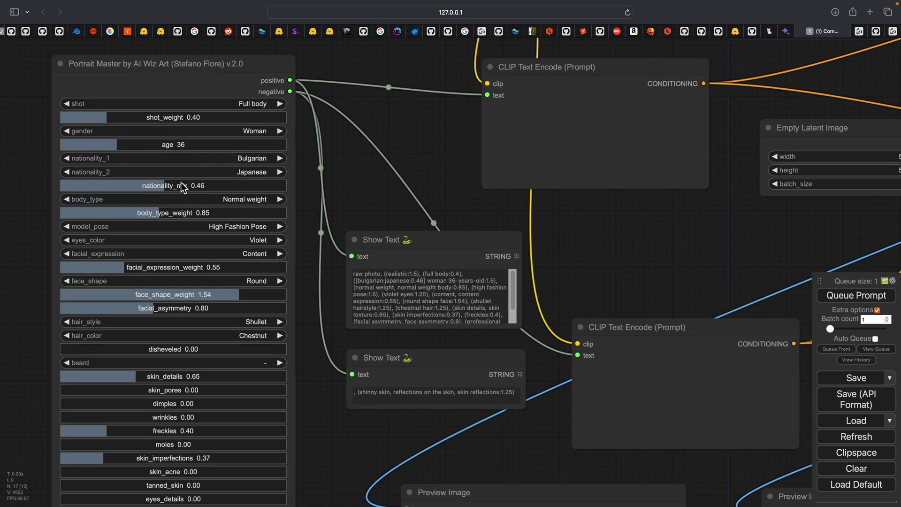
click(250, 201)
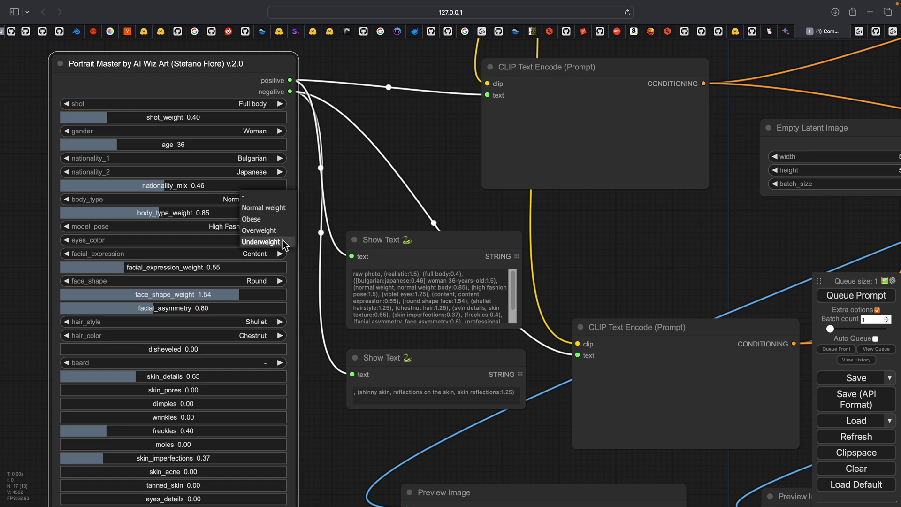
scroll(274, 157, down, 2)
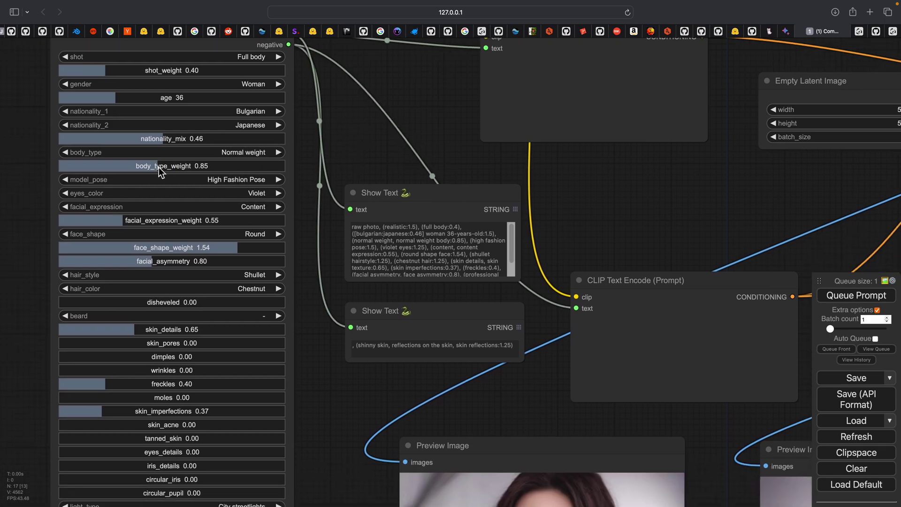
drag(160, 166, 145, 166)
scroll(241, 145, down, 2)
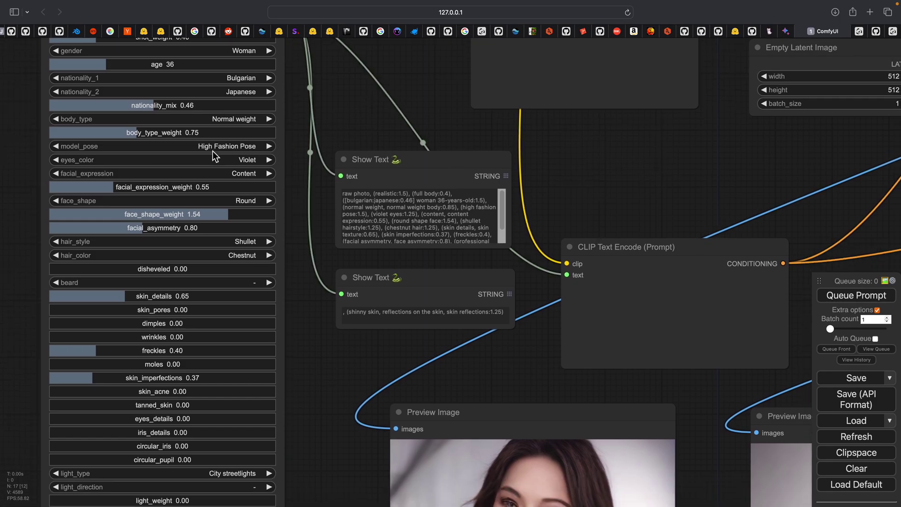
click(238, 145)
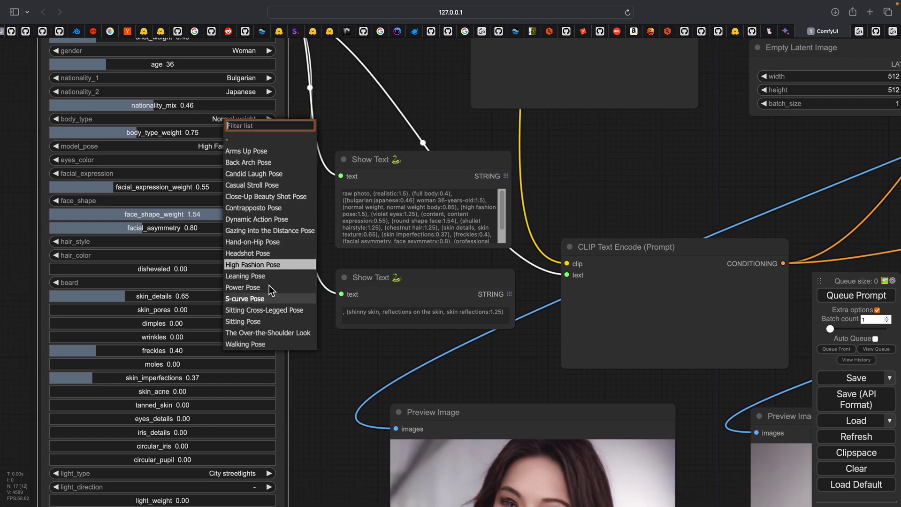
click(424, 119)
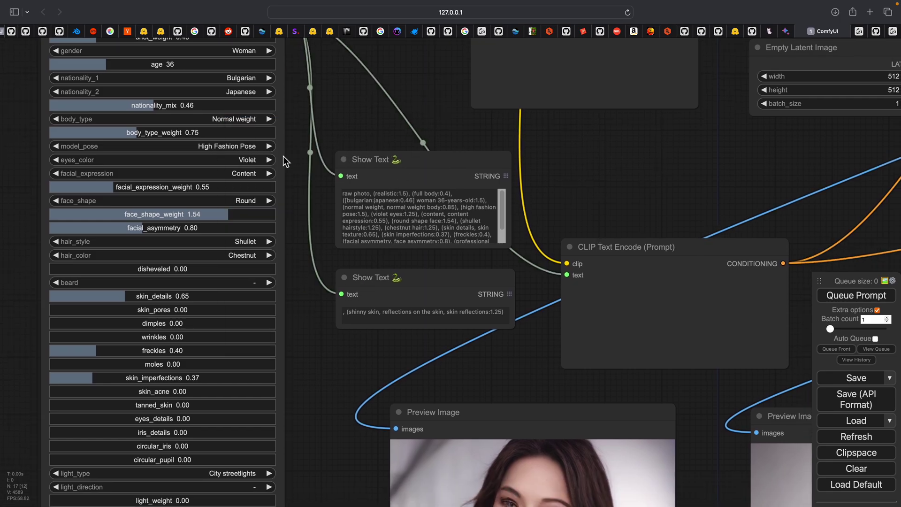
Step: Compare the Bulgarian and Japanese mix portraits in the two Preview Image nodes
scroll(242, 136, down, 2)
scroll(382, 234, down, 3)
drag(465, 281, 373, 223)
scroll(502, 384, right, 3)
scroll(502, 384, down, 1)
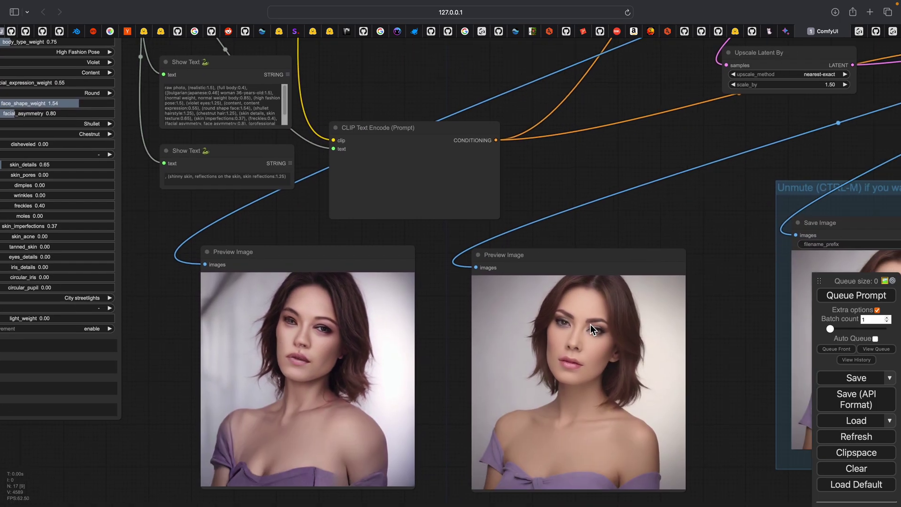
drag(723, 323, 500, 294)
Step: Set nationality_2 to South Korean in the Portrait Master node, filtering the list by "korean"
drag(109, 193, 324, 237)
click(273, 190)
scroll(303, 187, up, 1)
drag(101, 72, 348, 218)
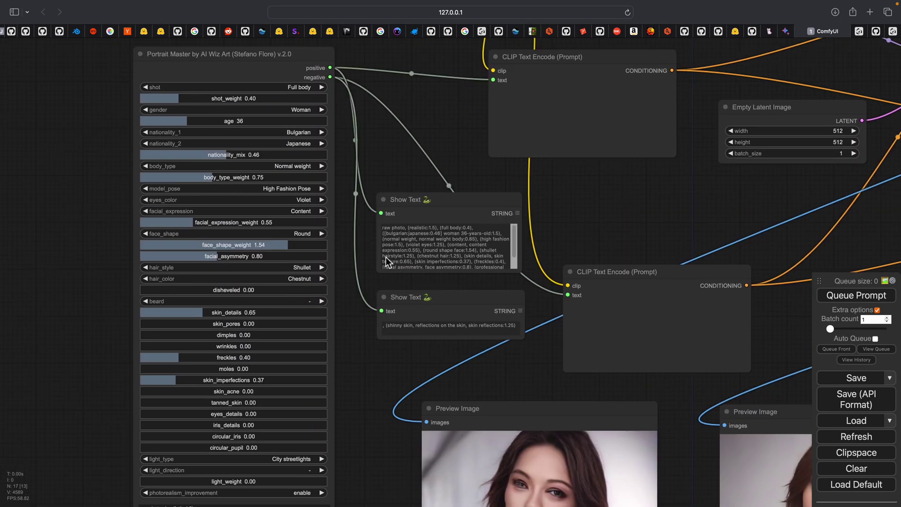
scroll(348, 218, up, 1)
click(307, 154)
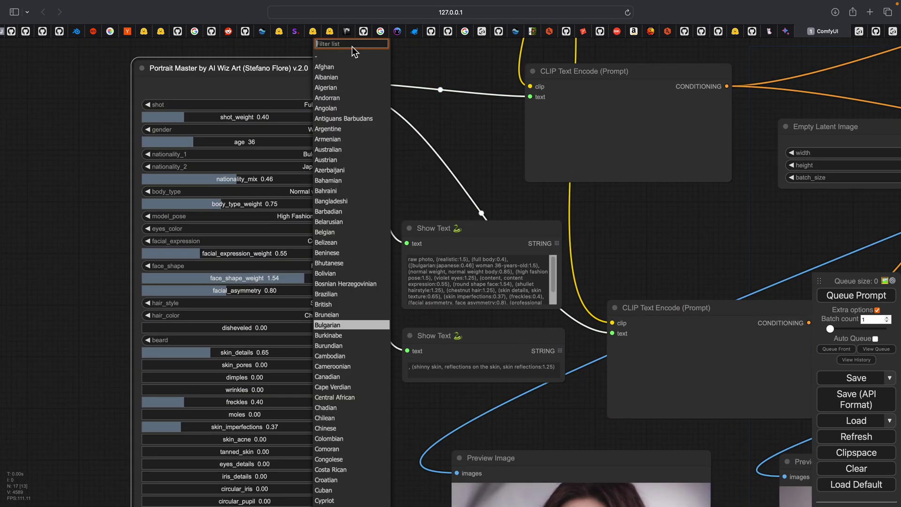
click(307, 167)
text(korean)
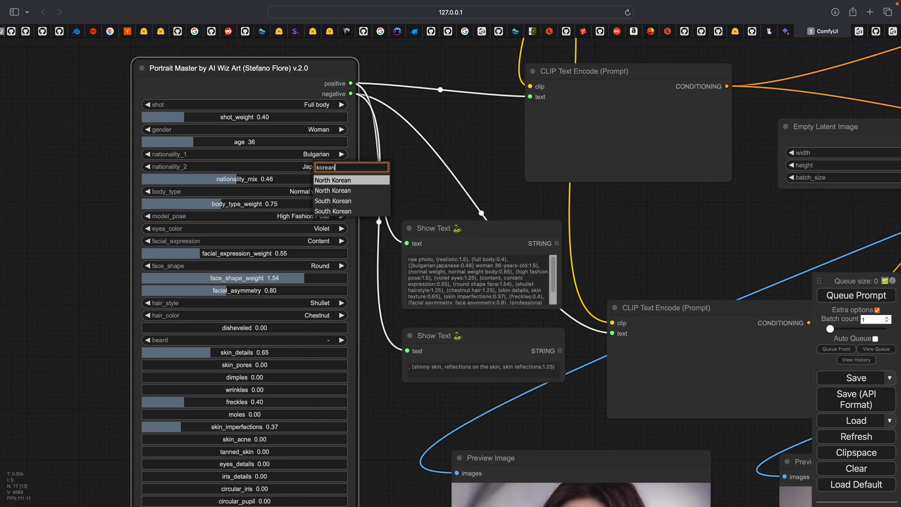
click(333, 200)
Step: Set the age in the Portrait Master node to 46
scroll(394, 161, down, 2)
scroll(394, 162, right, 1)
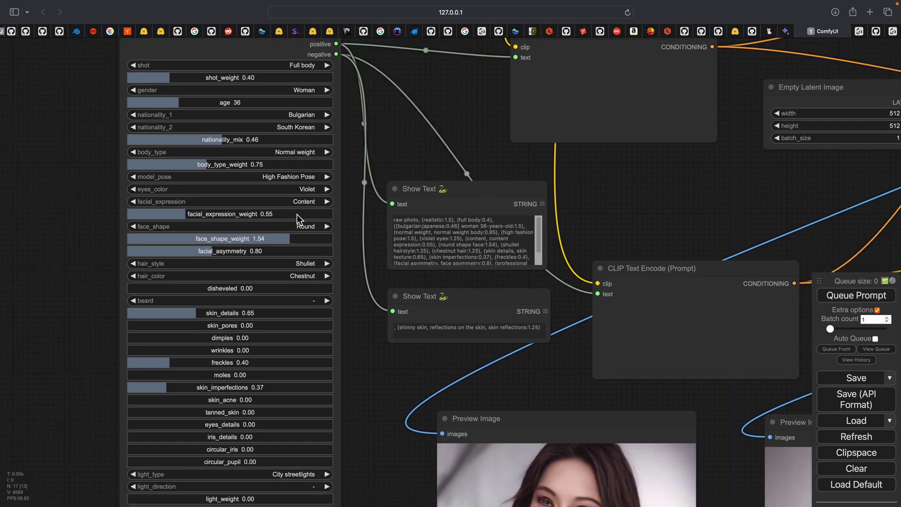
mouse_move(210, 105)
mouse_down()
mouse_move(151, 103)
mouse_move(208, 104)
mouse_up()
scroll(396, 165, down, 2)
scroll(396, 166, right, 2)
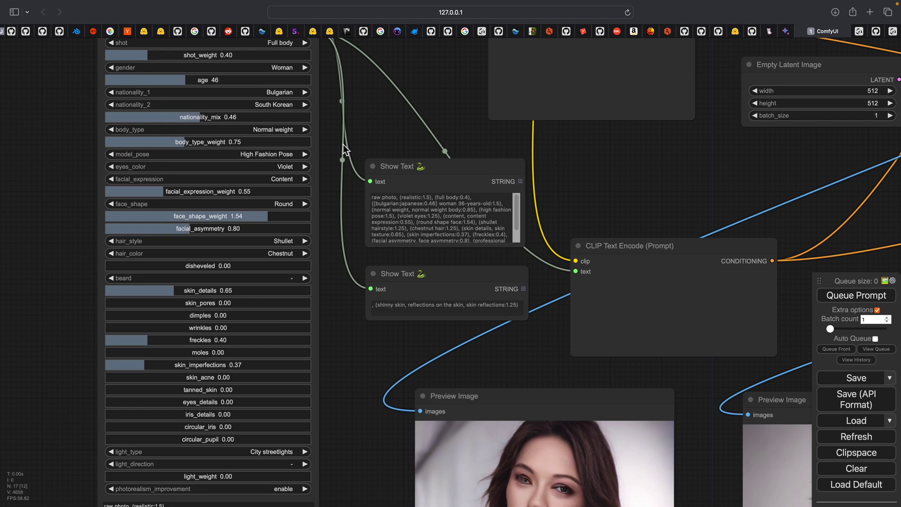
Step: Set face_shape to Oval in the Portrait Master node
scroll(390, 156, down, 2)
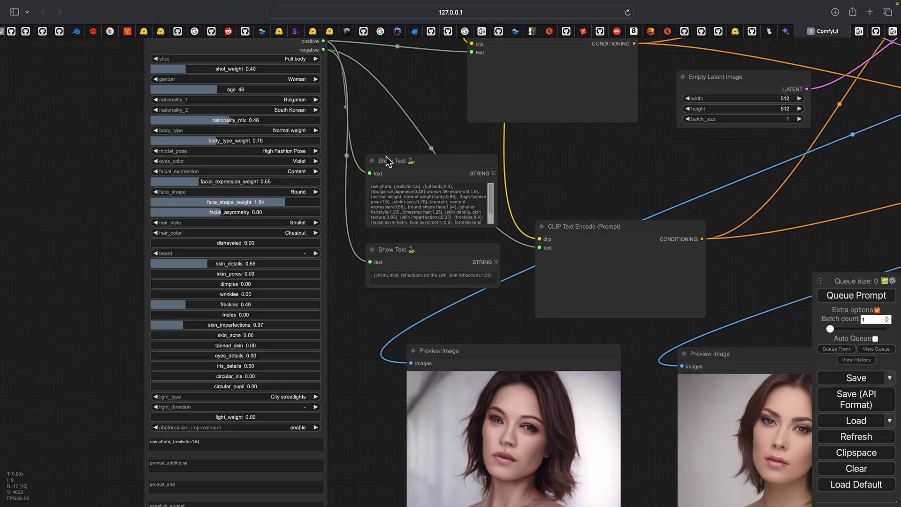
drag(390, 156, 267, 140)
ctrl+scroll(197, 207, up, 4)
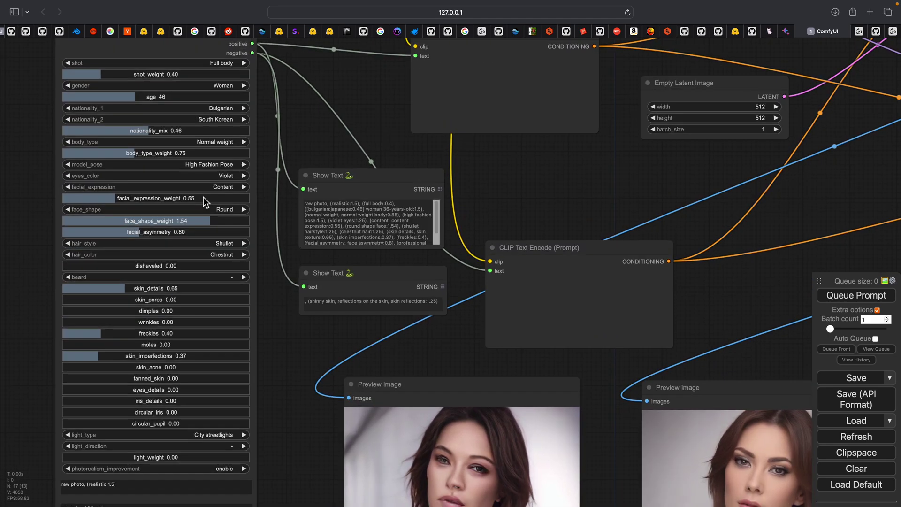
click(247, 210)
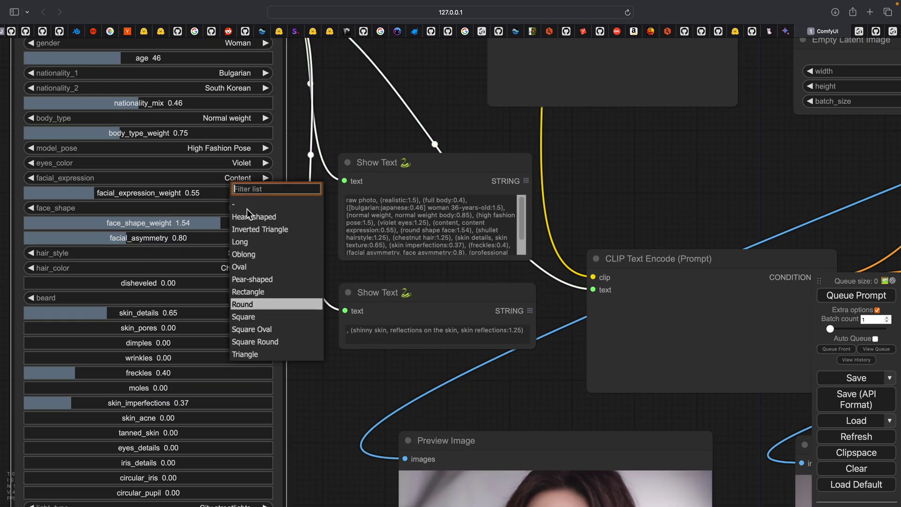
click(259, 266)
scroll(259, 263, down, 2)
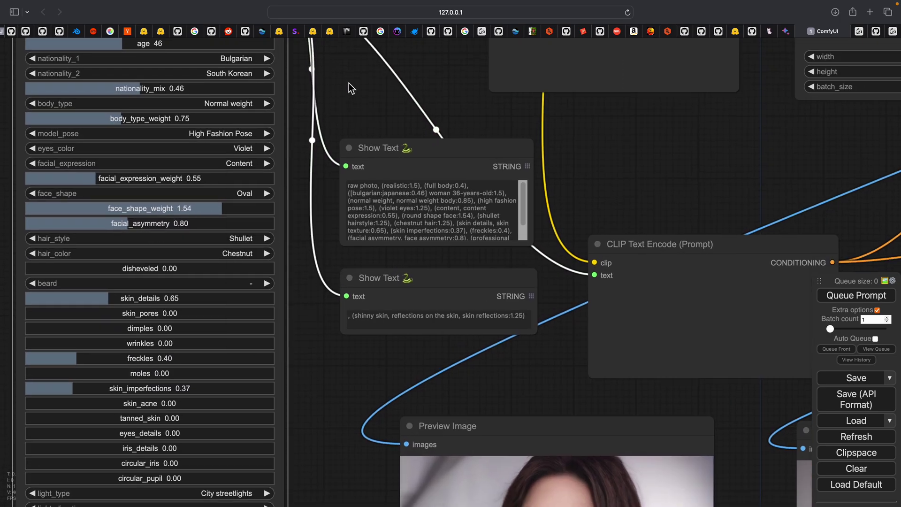
ctrl+scroll(261, 253, down, 5)
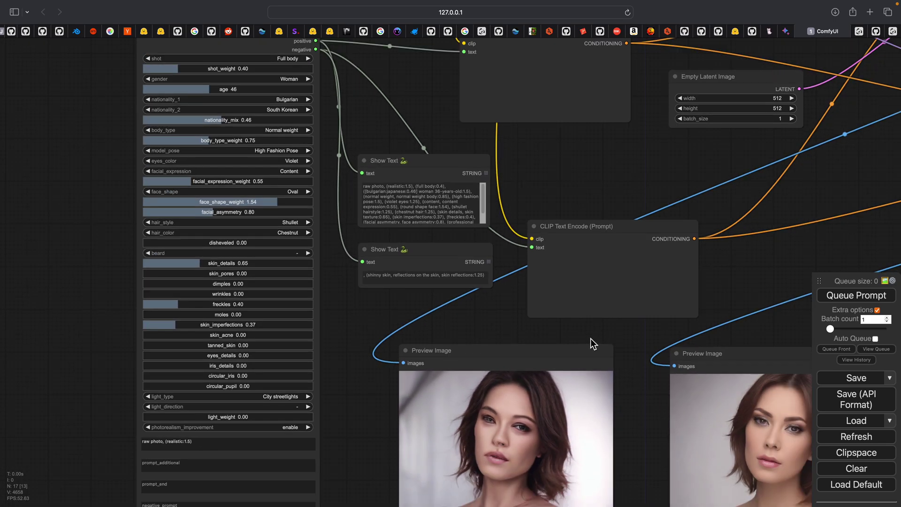
scroll(590, 339, up, 1)
drag(563, 329, 490, 343)
ctrl+scroll(335, 277, up, 1)
scroll(390, 266, down, 2)
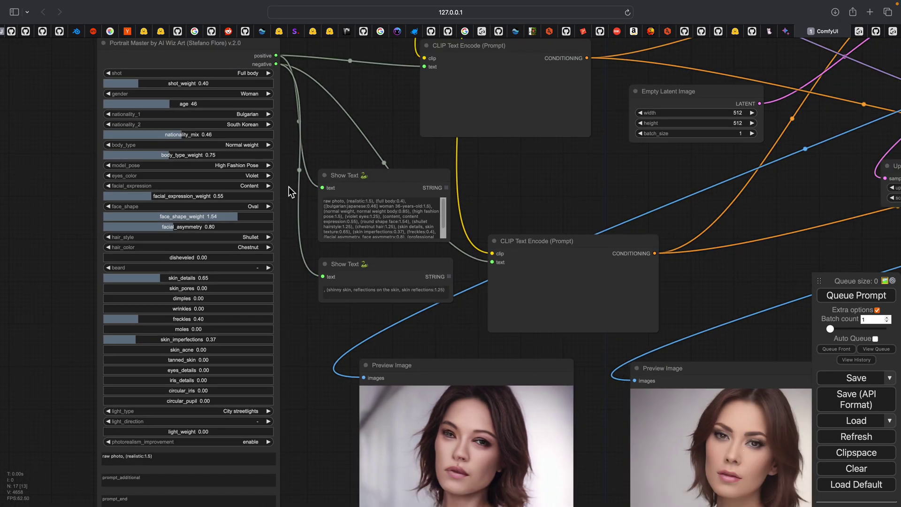
ctrl+scroll(253, 194, up, 2)
ctrl+scroll(225, 179, up, 1)
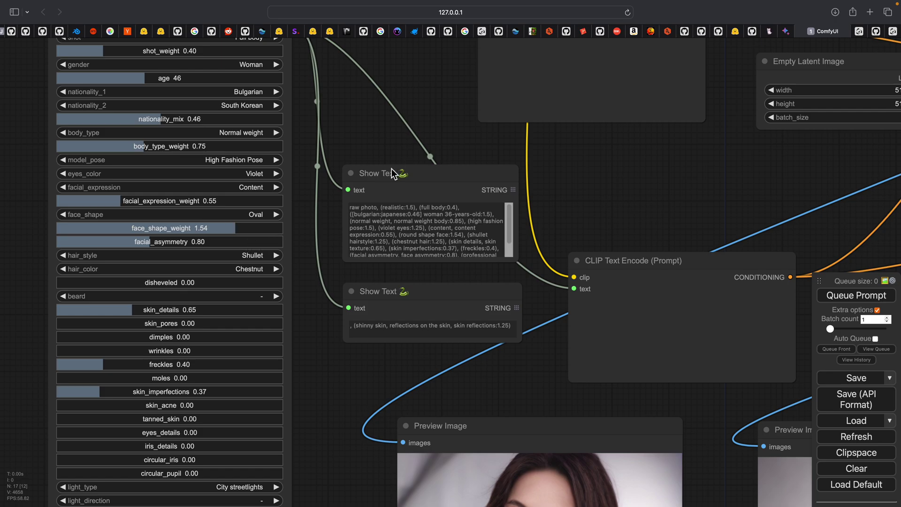
Step: Adjust the skin settings in the Portrait Master node: skin_details 0.40, freckles 0.42 and skin_imperfections 0.51
middle_drag(384, 150, 371, 149)
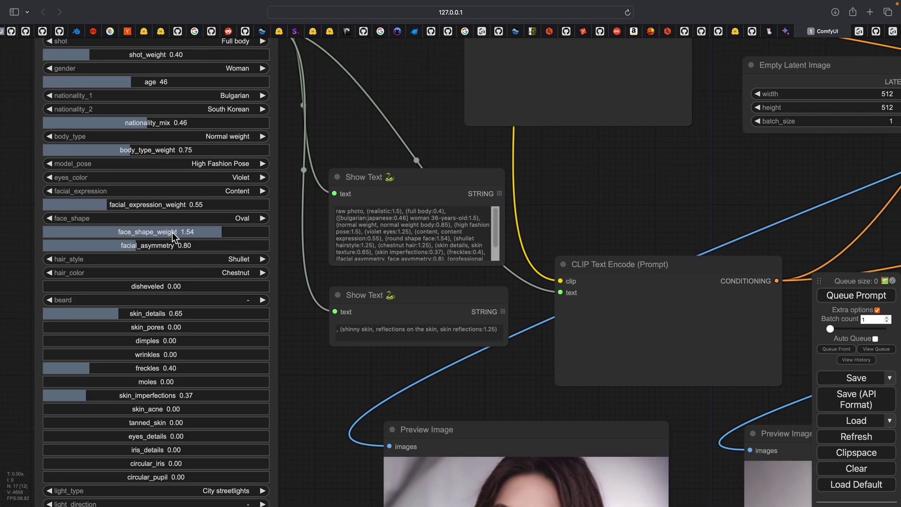
middle_drag(189, 236, 189, 222)
scroll(189, 221, down, 3)
drag(148, 234, 89, 234)
scroll(318, 277, down, 2)
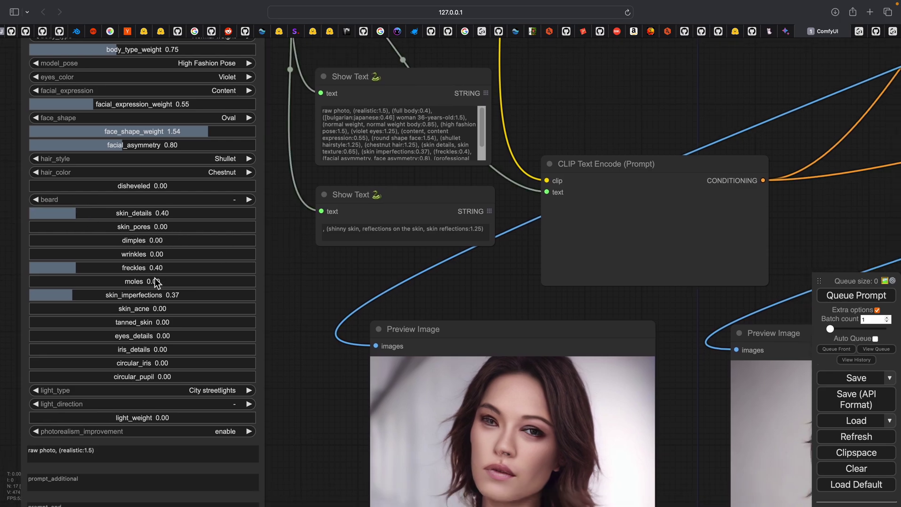
click(78, 267)
scroll(283, 258, down, 2)
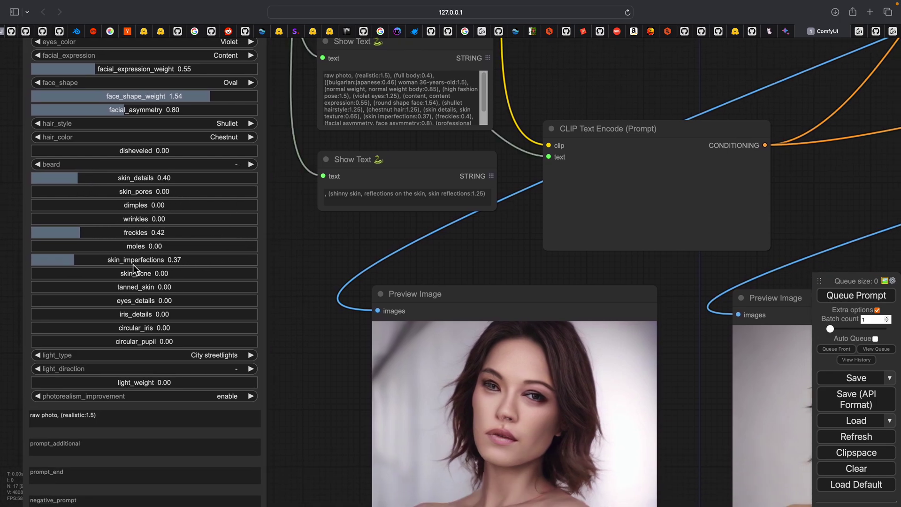
click(92, 265)
scroll(282, 225, down, 2)
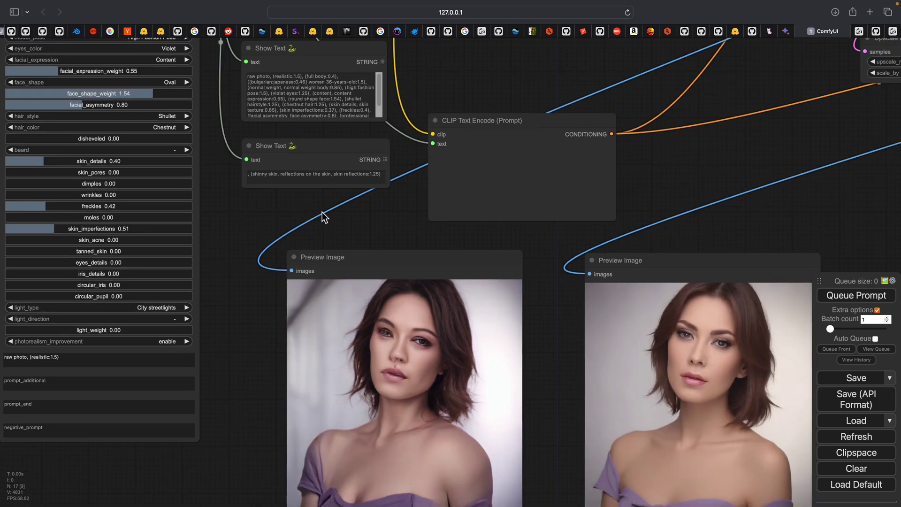
Step: Queue the prompt to generate a new portrait, and turn on Auto Queue for continuous regeneration
scroll(407, 268, up, 2)
click(850, 296)
scroll(282, 256, up, 3)
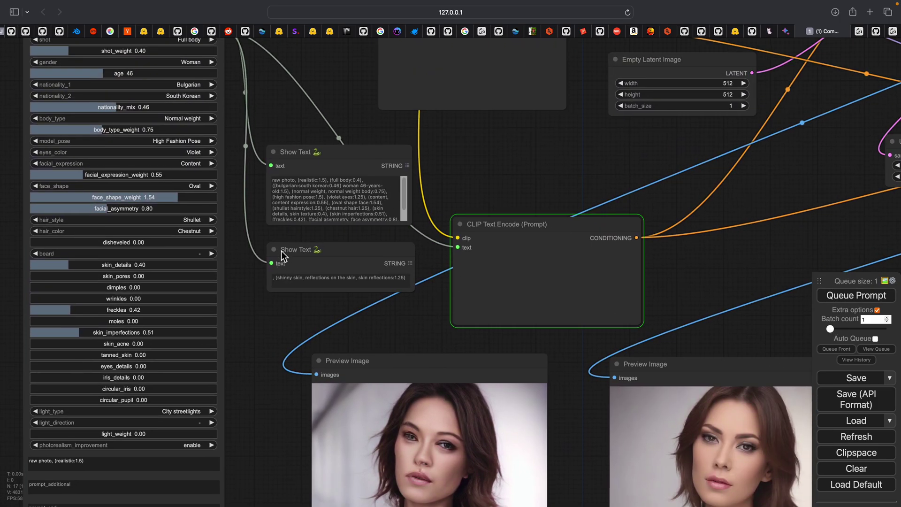
scroll(282, 255, up, 2)
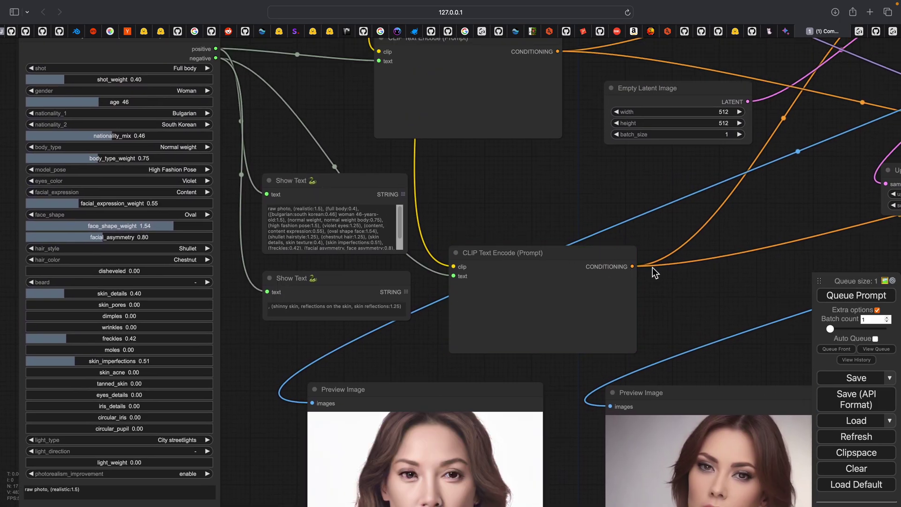
scroll(666, 266, down, 5)
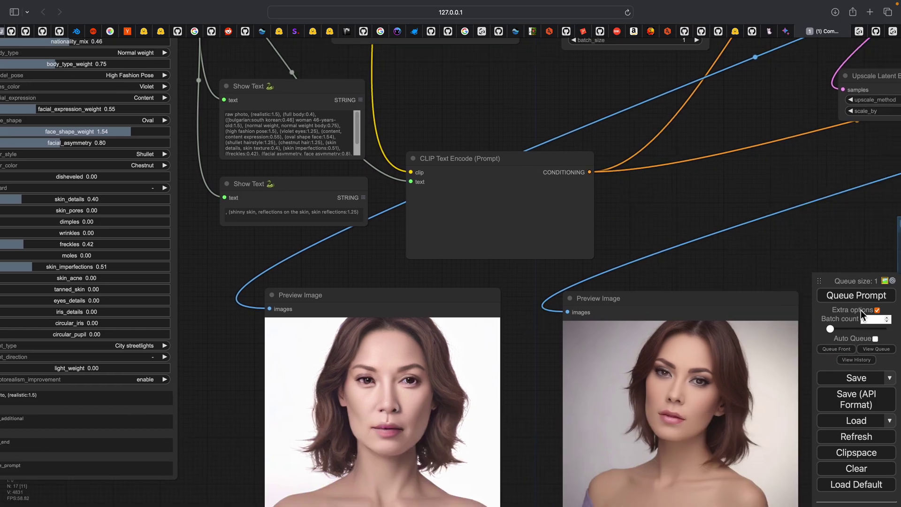
click(876, 338)
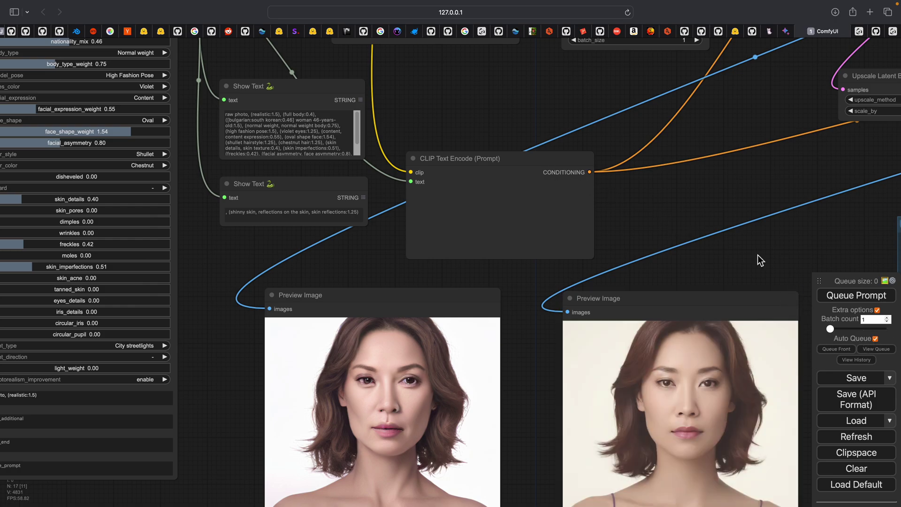
click(869, 297)
Step: Lower the age in the Portrait Master node to 37 to regenerate the portrait, and further to 28
drag(417, 148, 555, 315)
scroll(324, 199, up, 2)
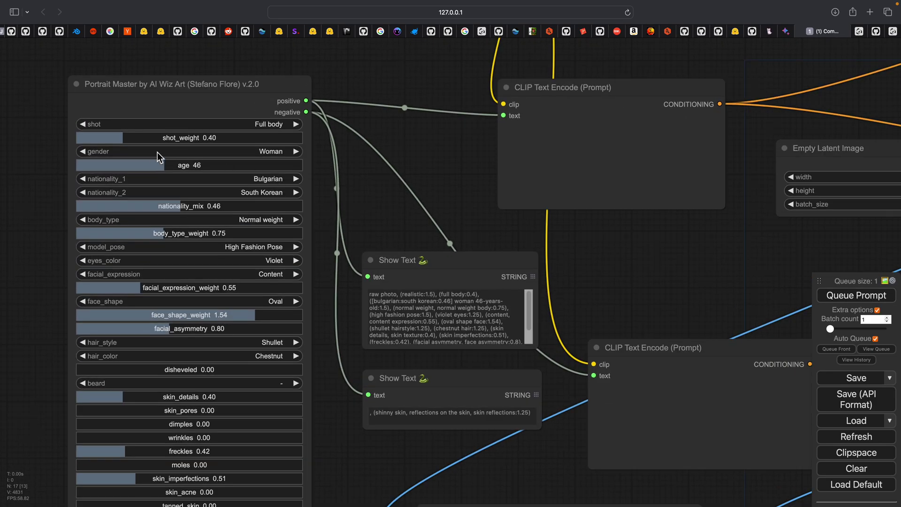
scroll(156, 152, down, 5)
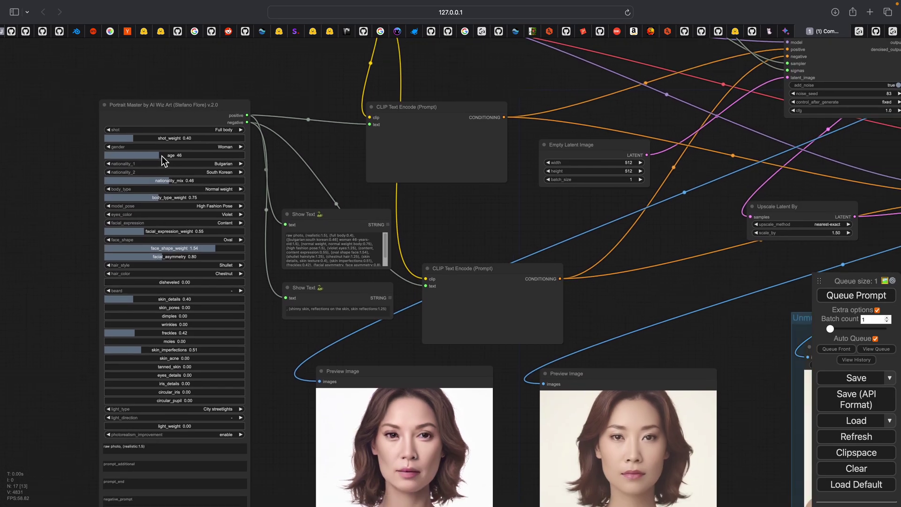
drag(161, 156, 141, 156)
drag(302, 182, 293, 173)
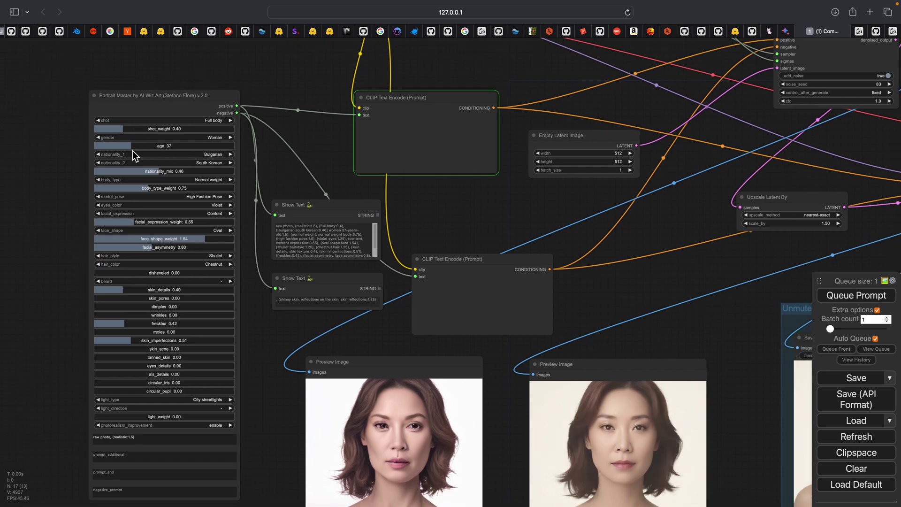
drag(390, 319, 375, 291)
scroll(374, 285, down, 1)
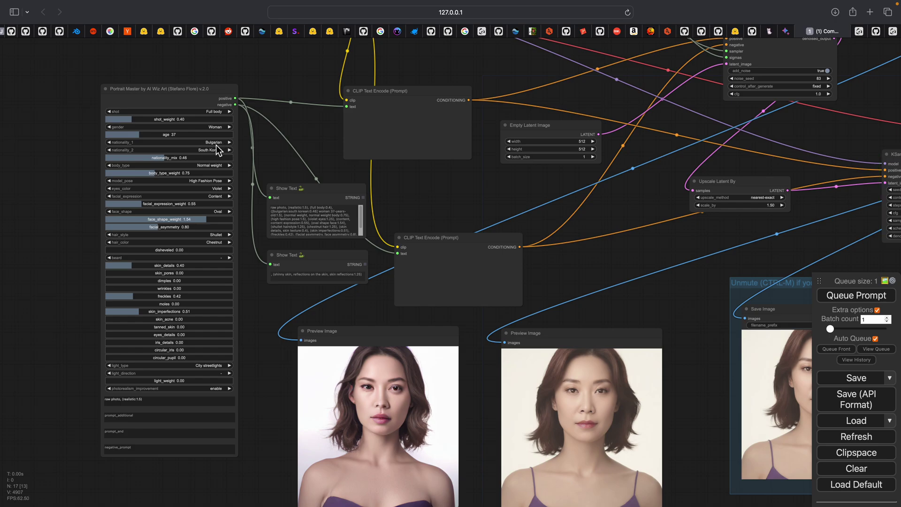
drag(400, 231, 360, 223)
drag(98, 126, 83, 126)
Step: Set nationality_1 to Indian in the Portrait Master node, filtering the list by "india"
click(182, 134)
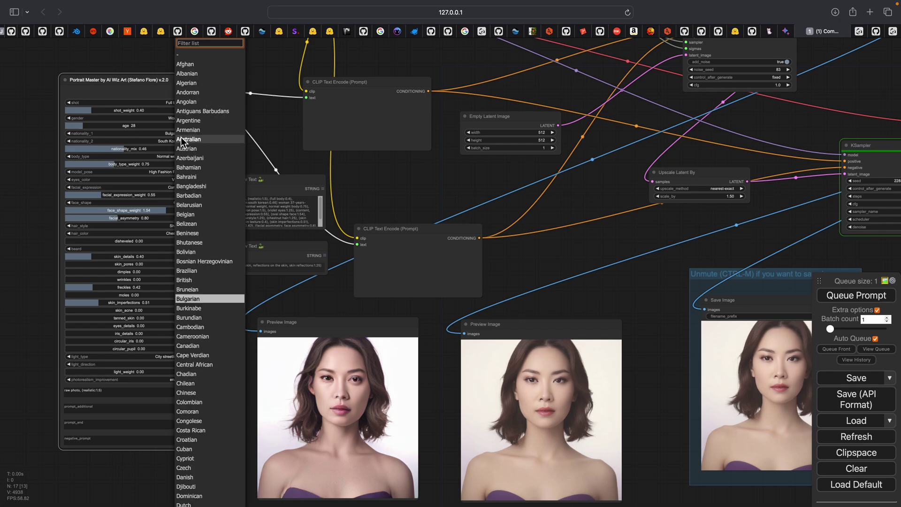
text(india)
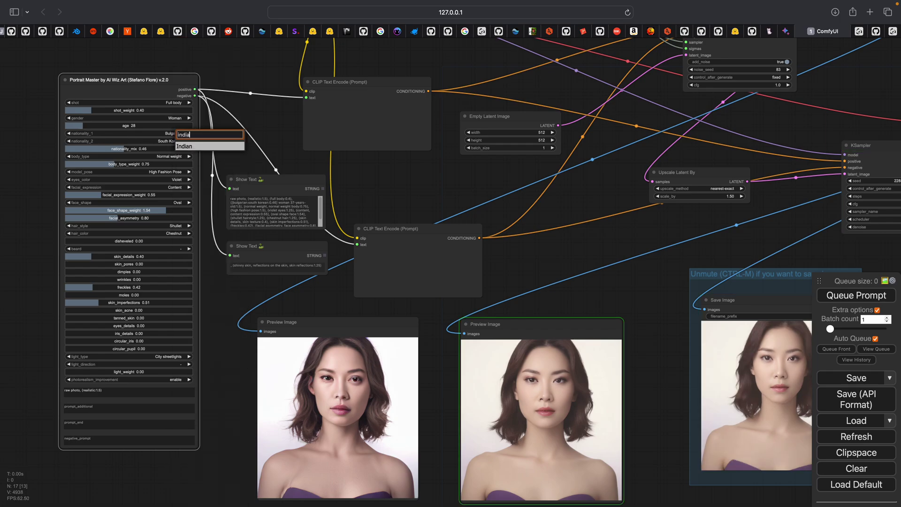
click(185, 146)
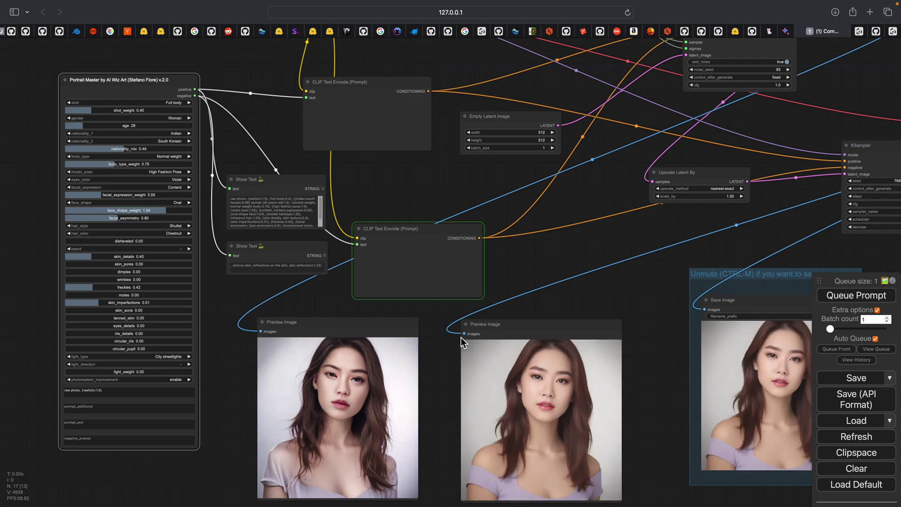
Step: Set nationality_mix to 0.70 and inspect the regenerated portraits in the Preview Image nodes
scroll(461, 337, up, 1)
scroll(462, 336, up, 1)
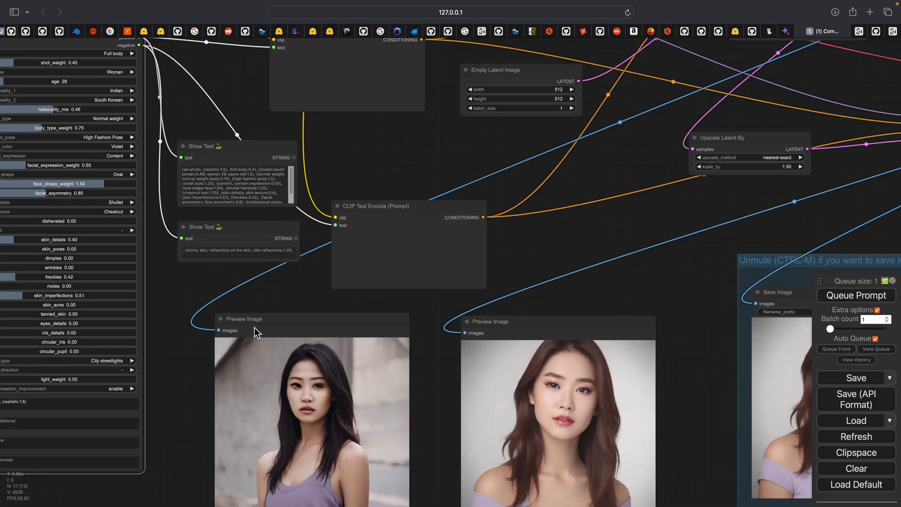
scroll(187, 288, down, 1)
drag(187, 289, 196, 294)
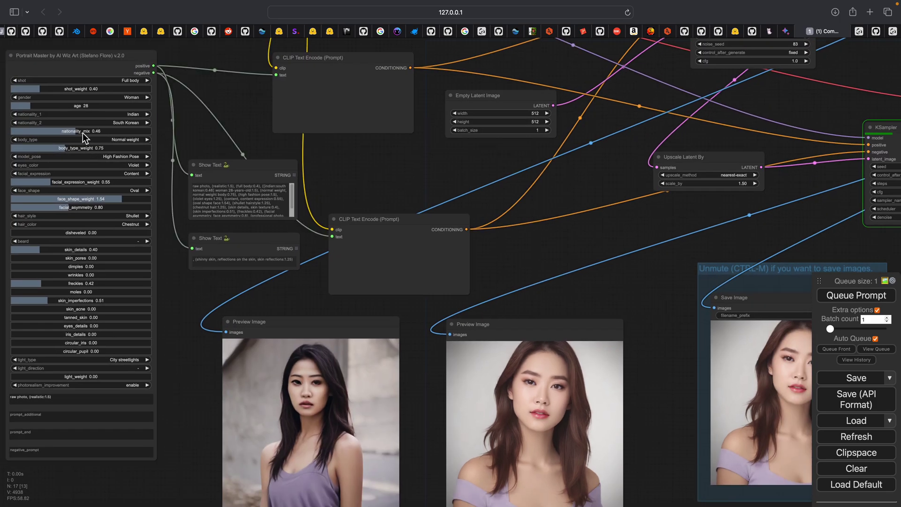
drag(82, 131, 114, 140)
click(221, 125)
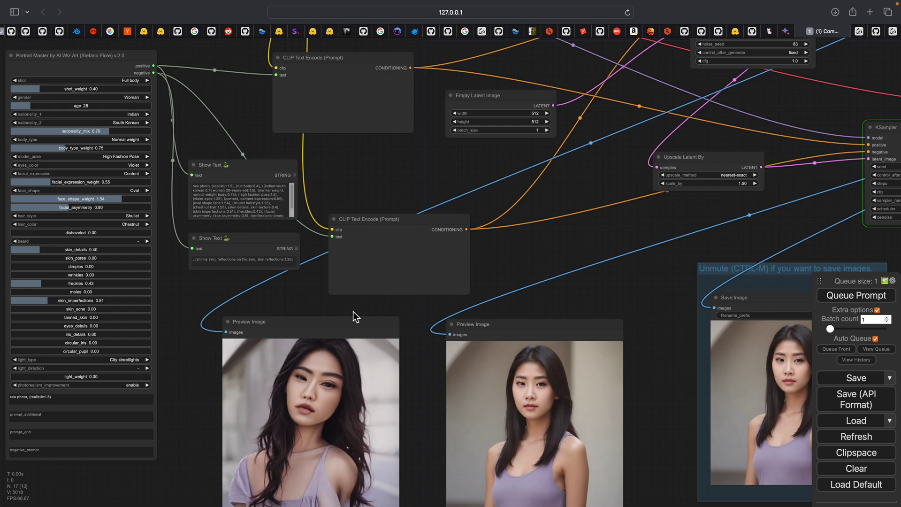
scroll(465, 305, down, 1)
drag(451, 310, 348, 264)
scroll(348, 266, up, 3)
scroll(491, 361, up, 4)
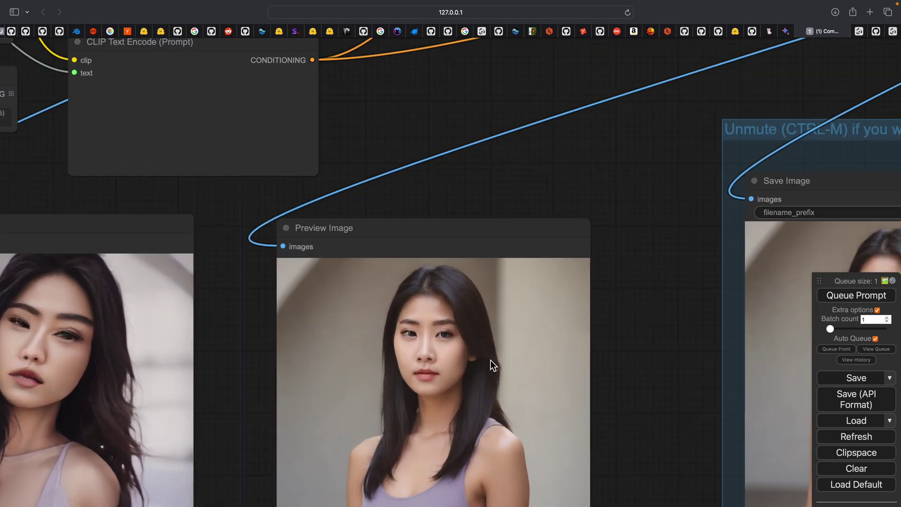
scroll(491, 359, down, 10)
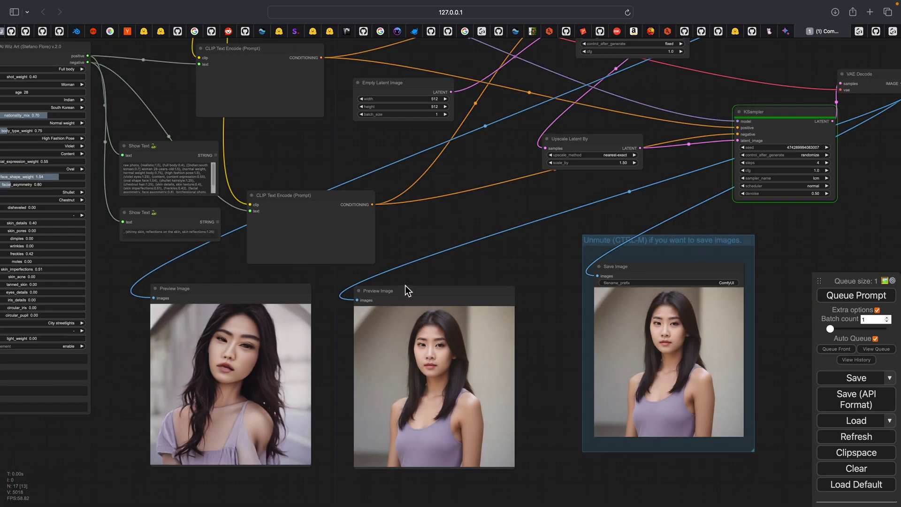
drag(425, 260, 473, 273)
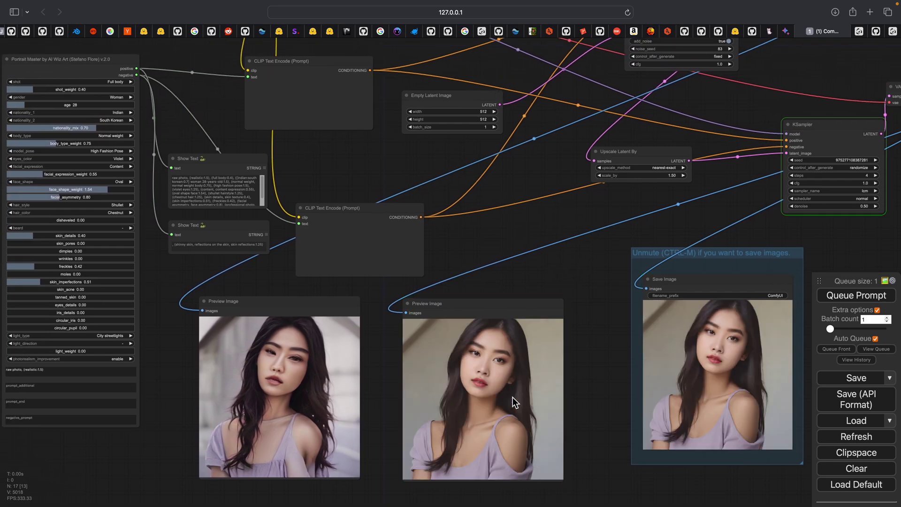
Step: Set nationality_mix to 0.34 and light_type to Moonlight in the Portrait Master node
drag(158, 140, 199, 164)
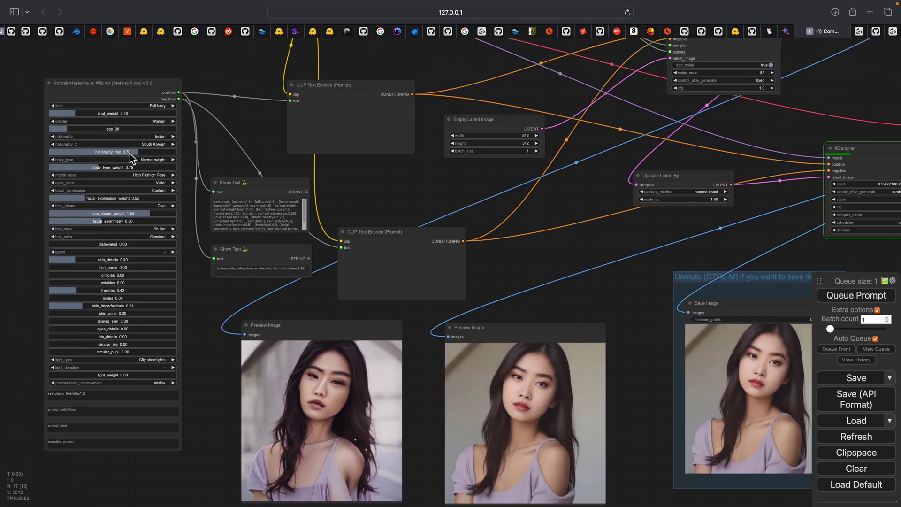
drag(129, 153, 92, 152)
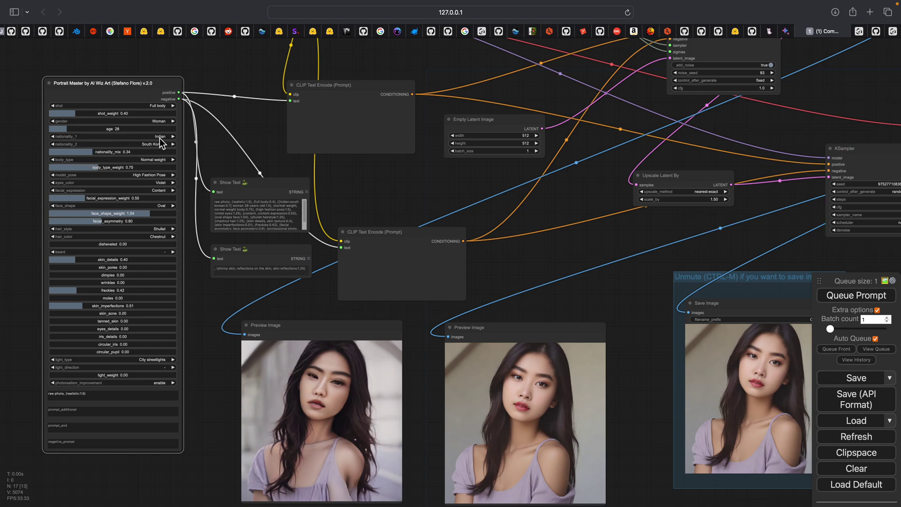
scroll(128, 291, up, 3)
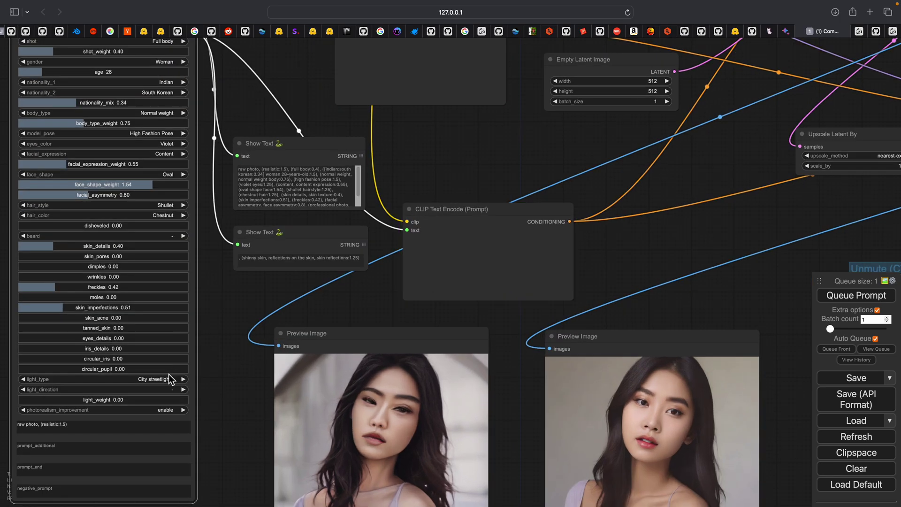
click(169, 379)
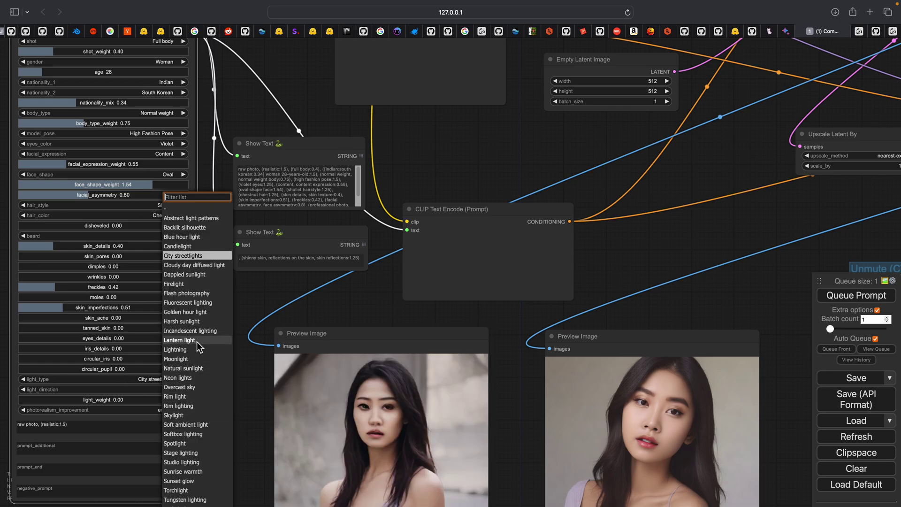
click(190, 358)
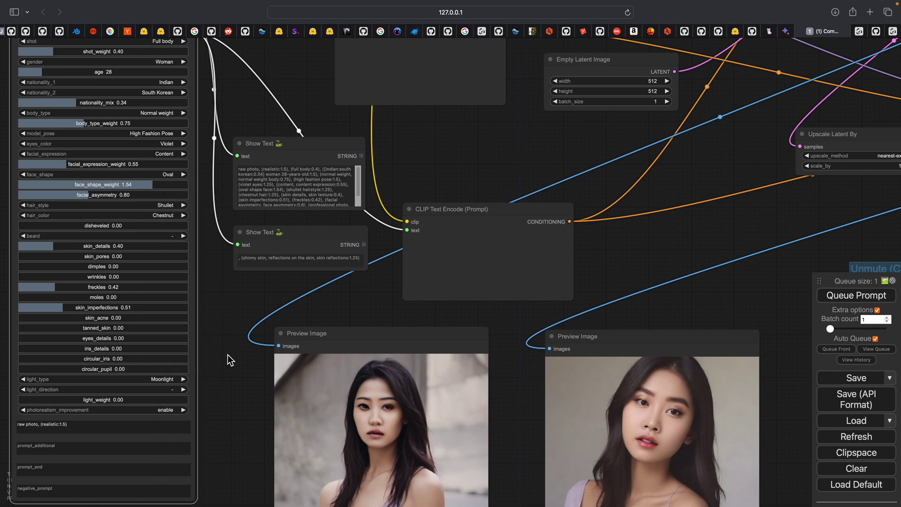
scroll(291, 335, down, 2)
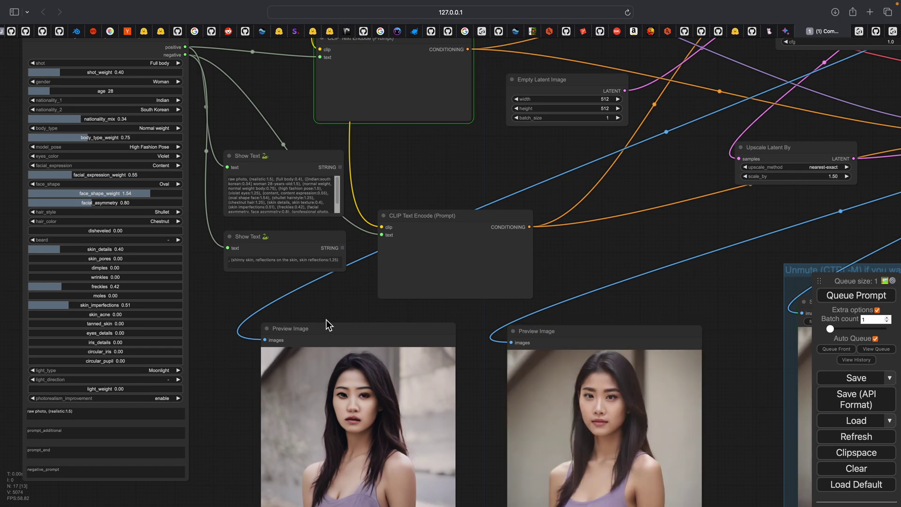
scroll(328, 317, down, 3)
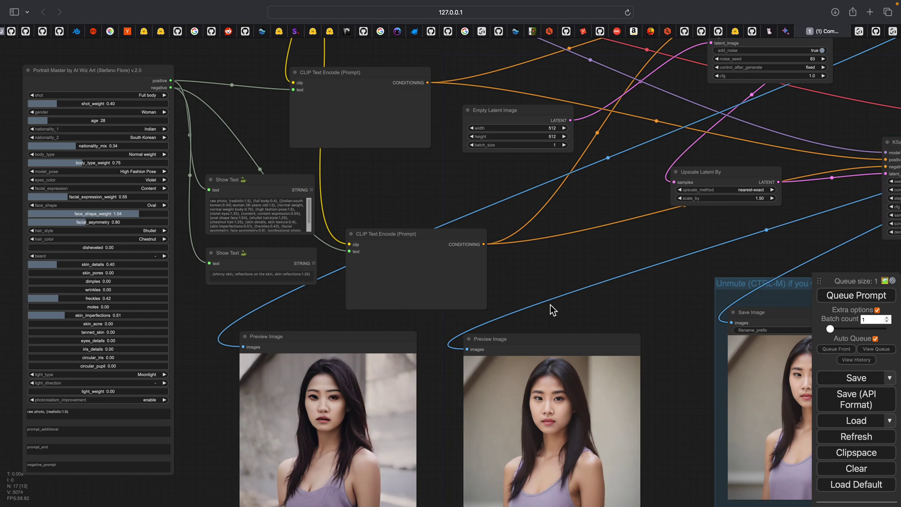
scroll(529, 277, up, 2)
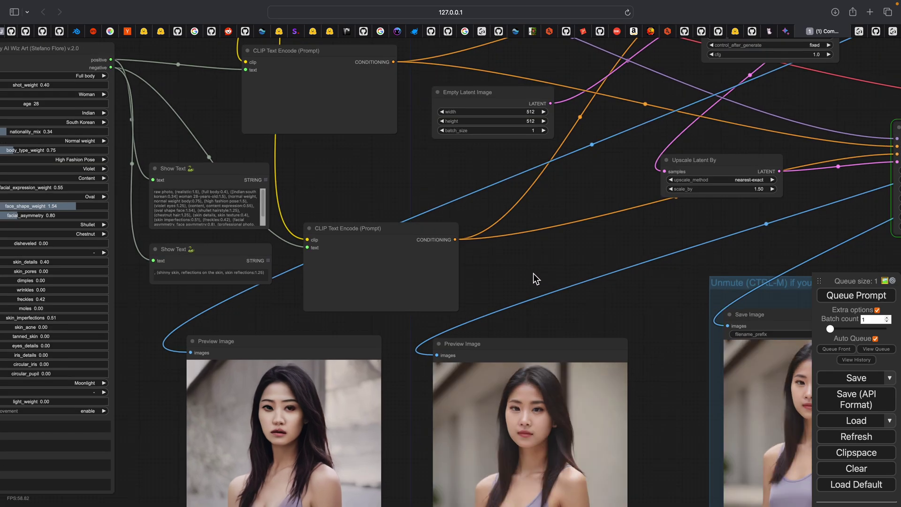
Step: Inspect the regenerated portraits in the Preview Image and Save Image nodes
scroll(528, 276, up, 5)
scroll(511, 322, up, 5)
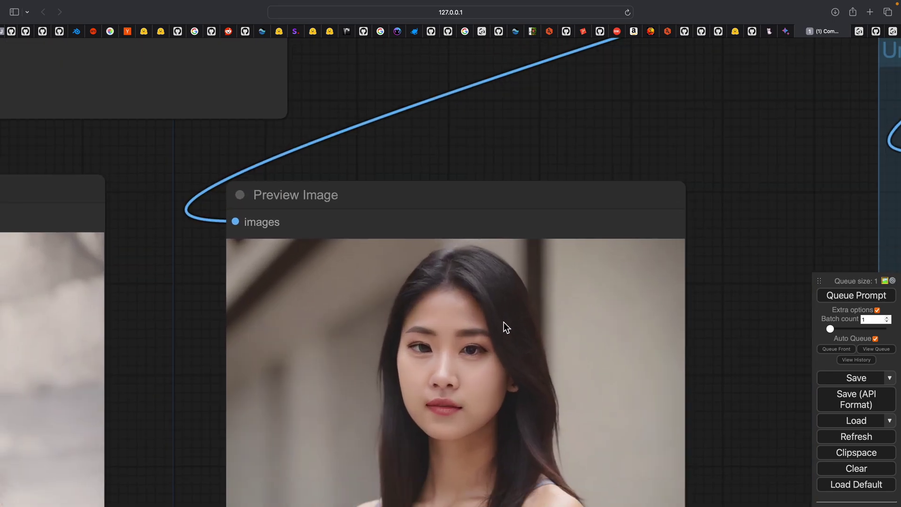
scroll(487, 319, down, 12)
middle_drag(519, 316, 494, 340)
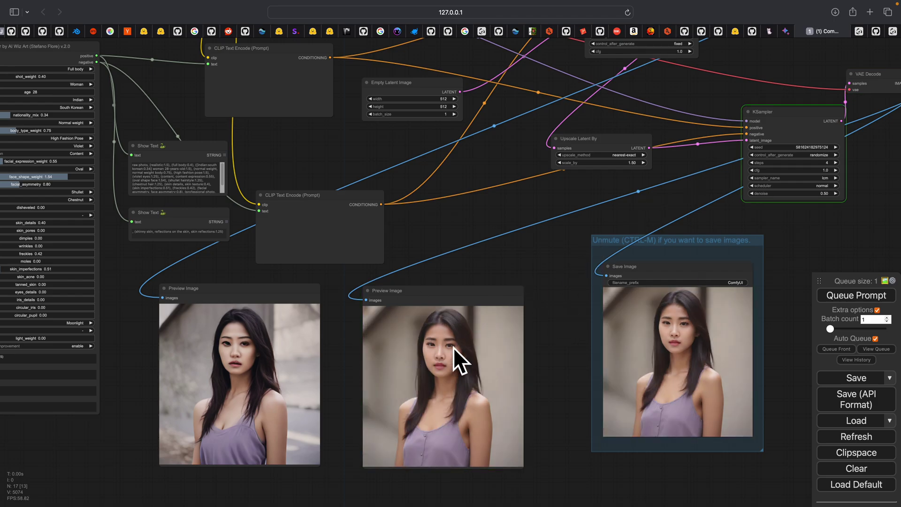
drag(536, 263, 537, 278)
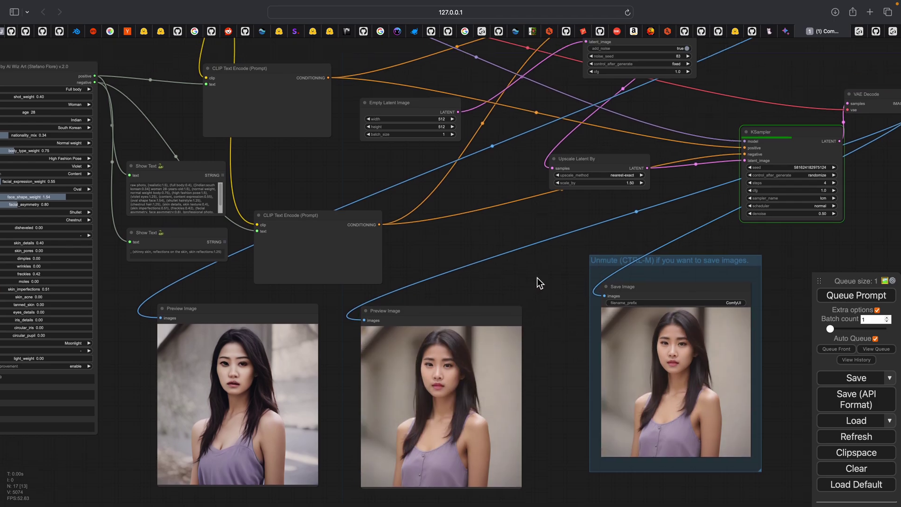
mouse_move(680, 113)
mouse_down()
mouse_move(650, 126)
mouse_move(689, 113)
mouse_up()
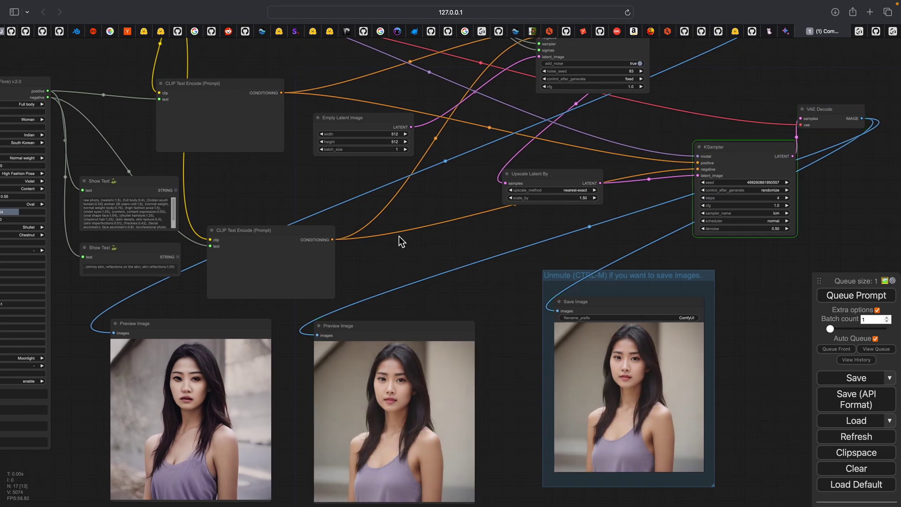
drag(353, 201, 365, 196)
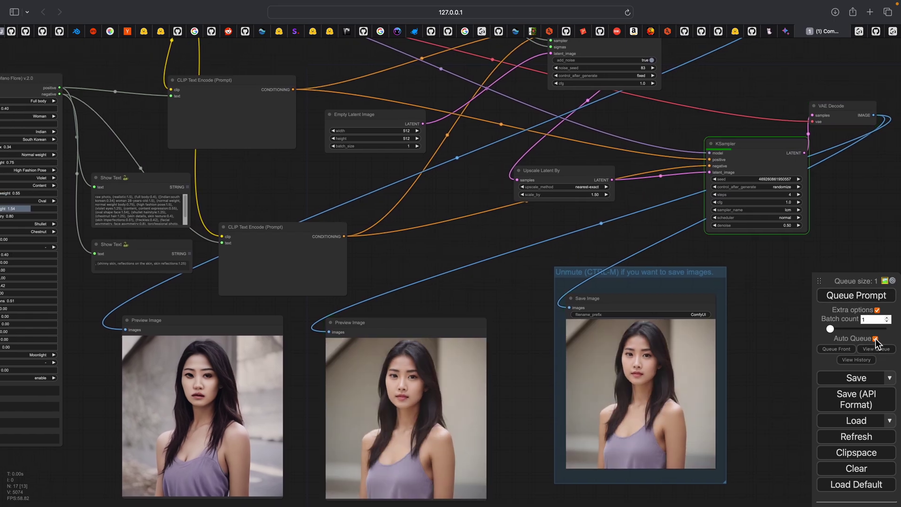
Step: Turn off Auto Queue and set nationality_1 to Bolivian in the Portrait Master node
click(875, 339)
drag(234, 167, 376, 188)
scroll(290, 172, up, 4)
click(143, 145)
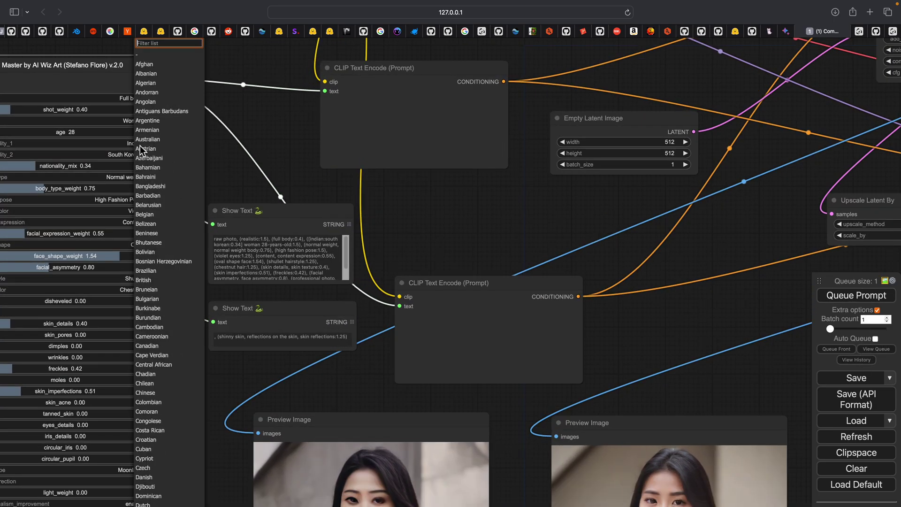
click(151, 231)
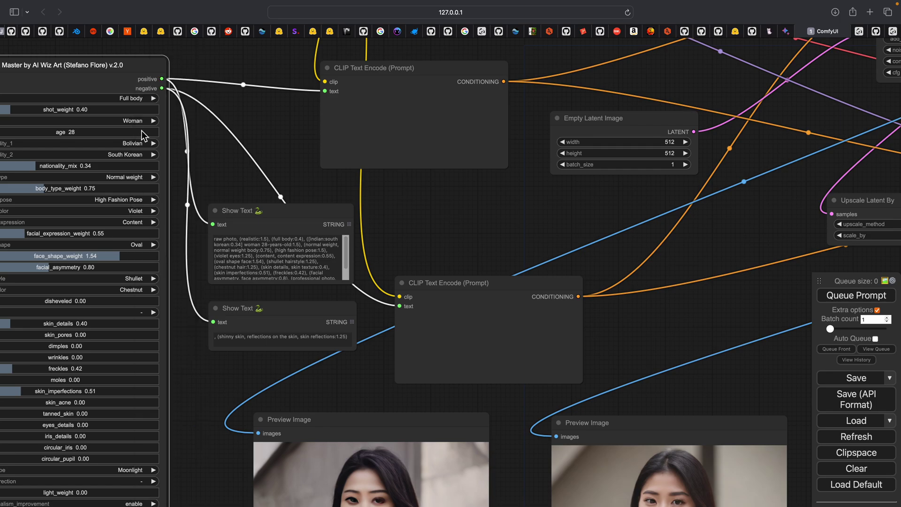
Step: Set nationality_1 to Cambodian in the Portrait Master node and queue the prompt to regenerate the portraits
click(143, 143)
scroll(175, 359, up, 3)
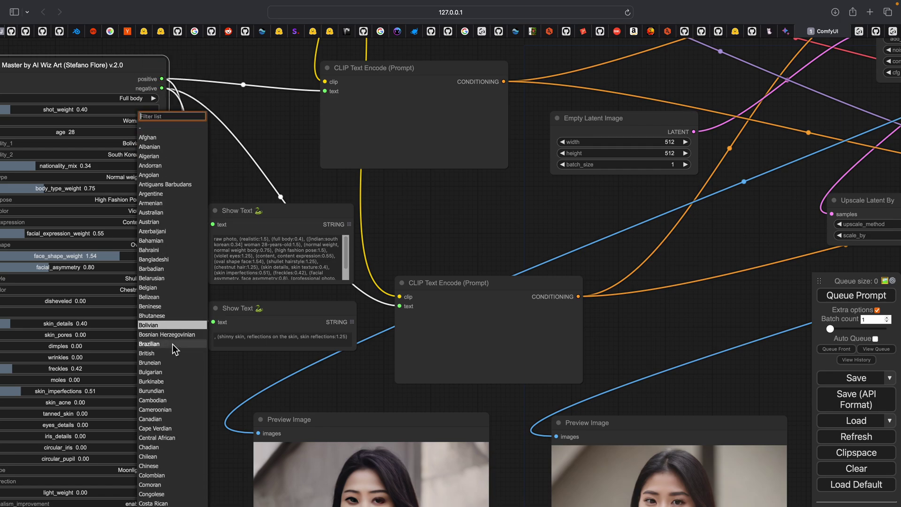
click(172, 400)
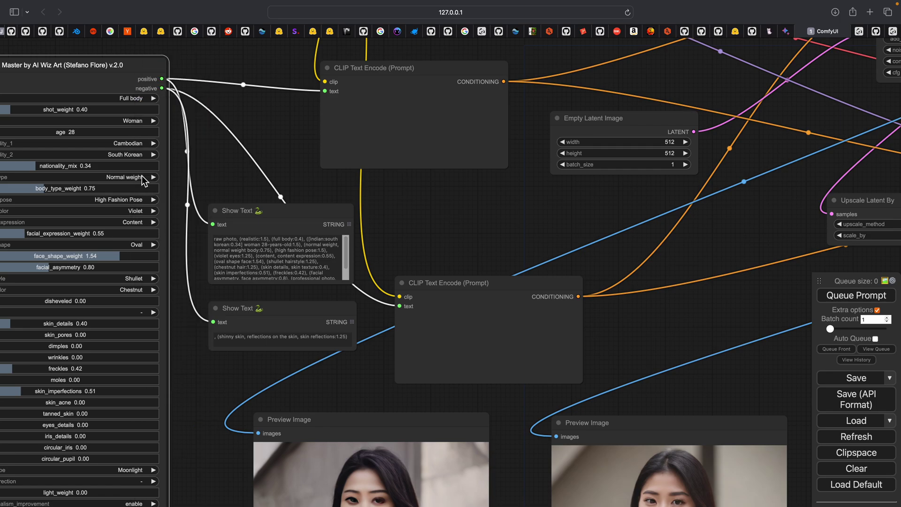
click(856, 295)
scroll(686, 253, down, 3)
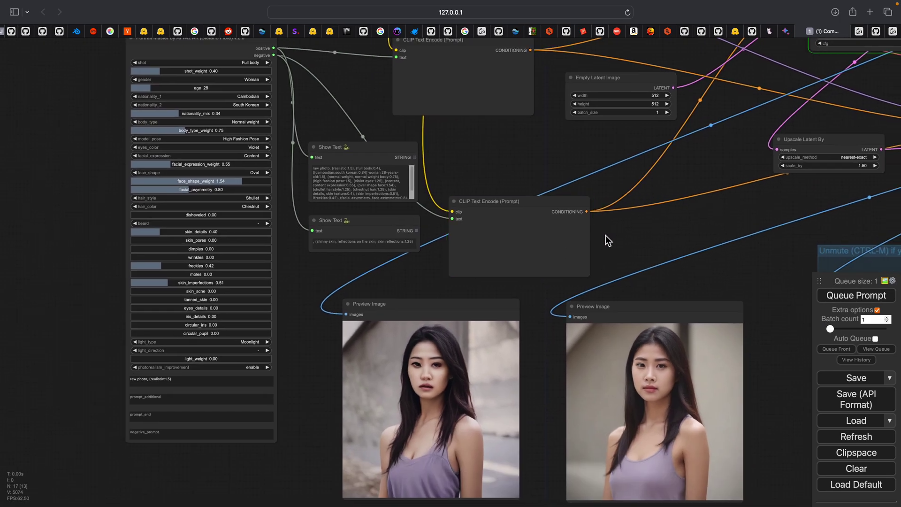
drag(658, 232, 587, 220)
scroll(633, 232, down, 1)
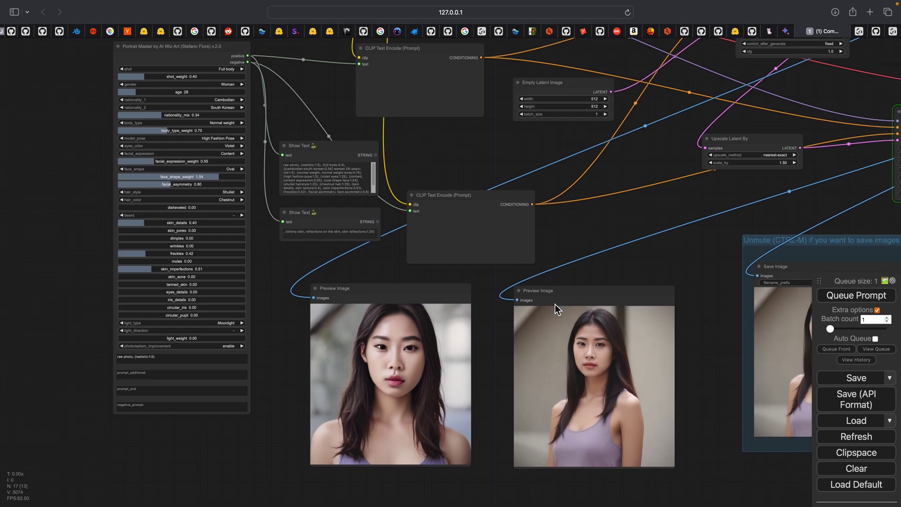
scroll(540, 310, right, 3)
scroll(545, 260, right, 2)
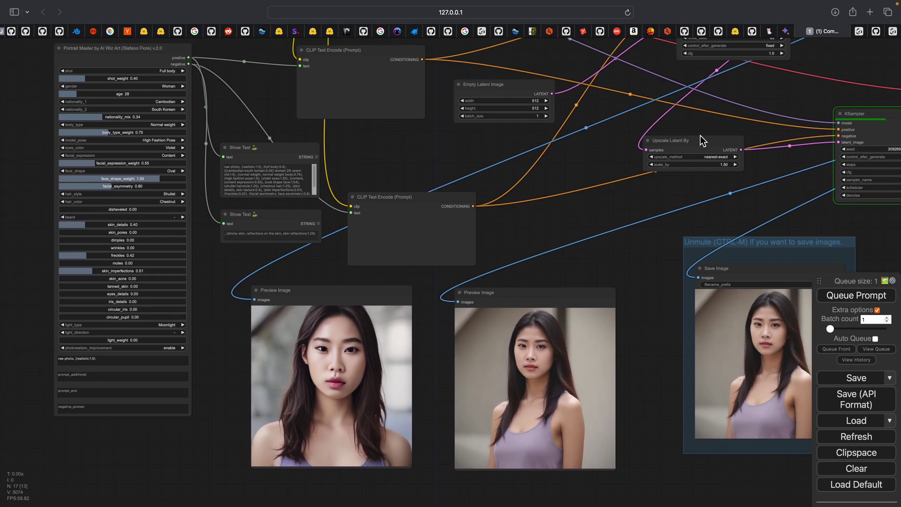
Step: Switch to the HyperHuman ChatAvatar page and open ComfyUI's output folder for choosing the image to upload
click(859, 32)
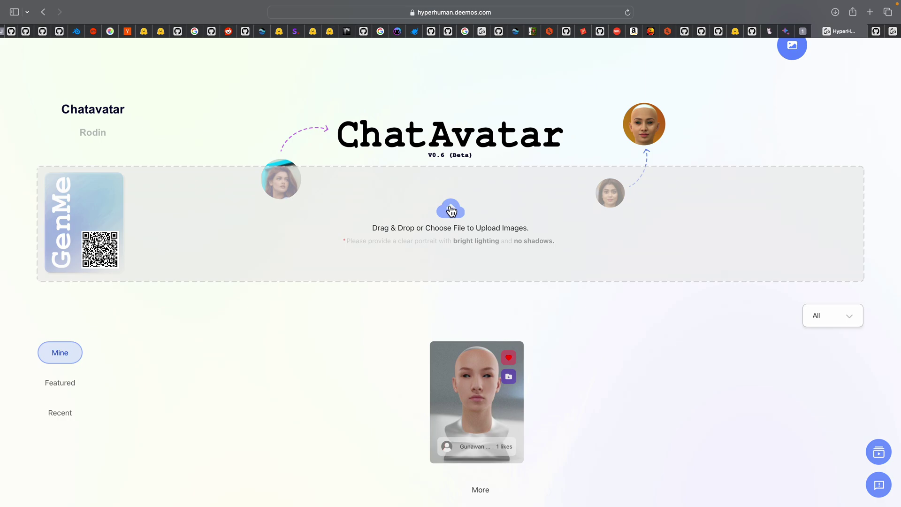
click(451, 210)
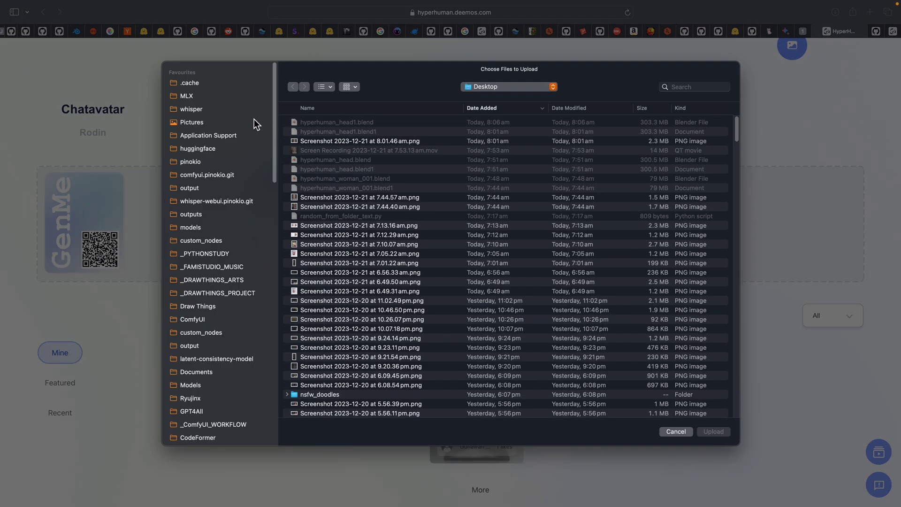
click(218, 161)
click(221, 172)
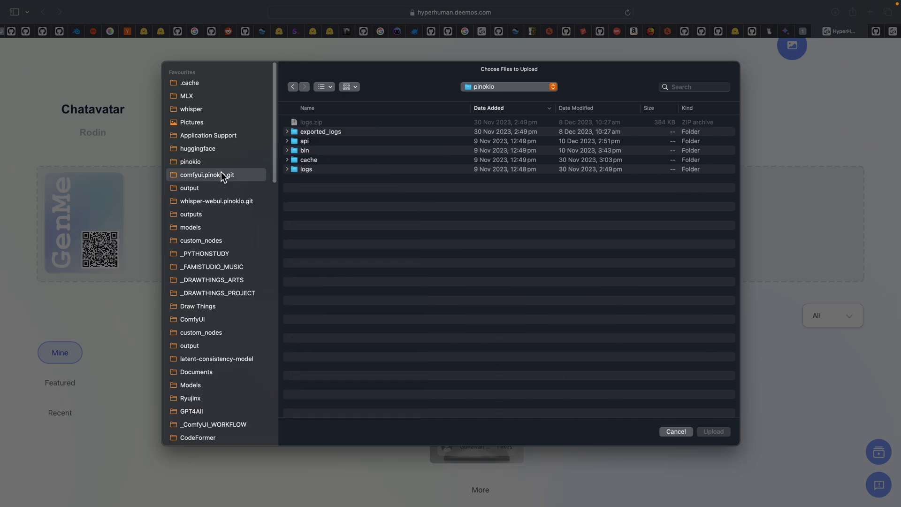
click(328, 160)
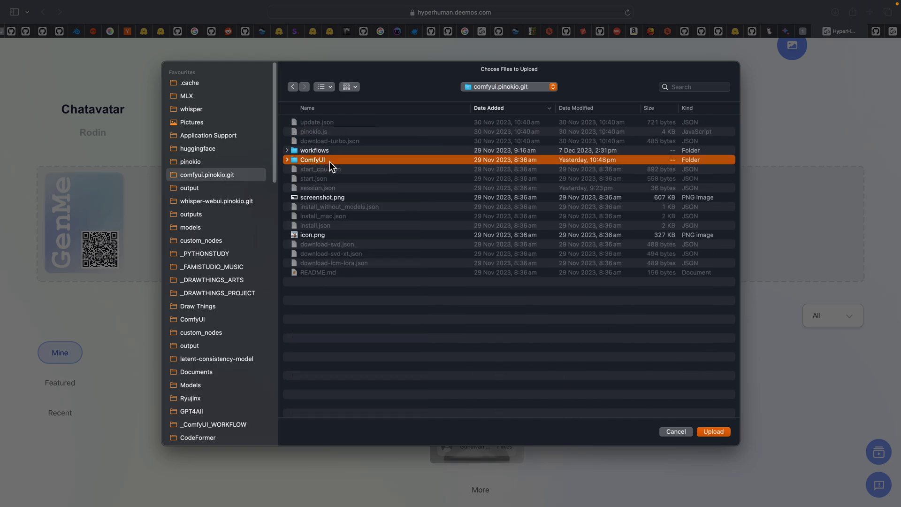
click(226, 186)
Step: Preview the generated PNG portraits in the output folder and upload a bright, front-facing close-up of the woman with short dark hair
click(336, 122)
key(Down)
key(space)
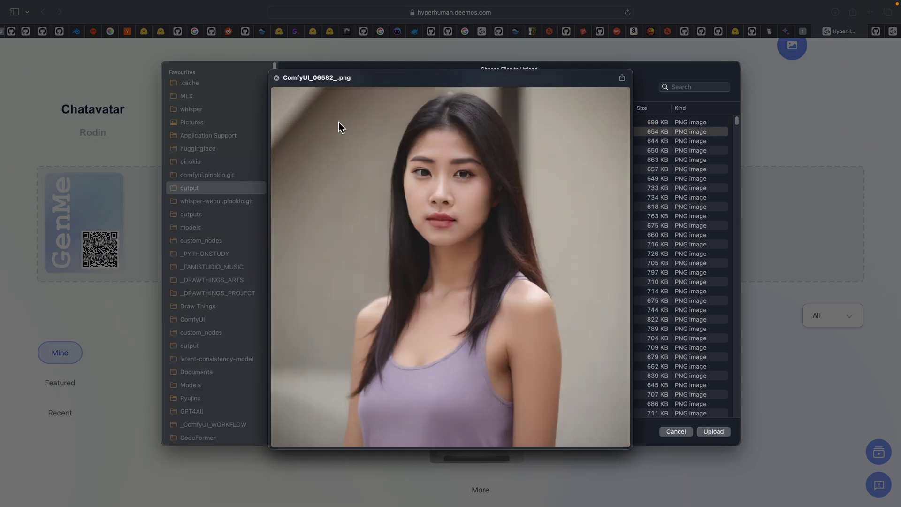
key(Down)
key(Down)
key(Down)
key(Down)
key(Down)
key(Down)
key(Down)
key(Down)
key(Down)
key(Down)
key(Down)
key(Down)
key(Down)
key(Down)
key(Down)
key(Down)
key(Down)
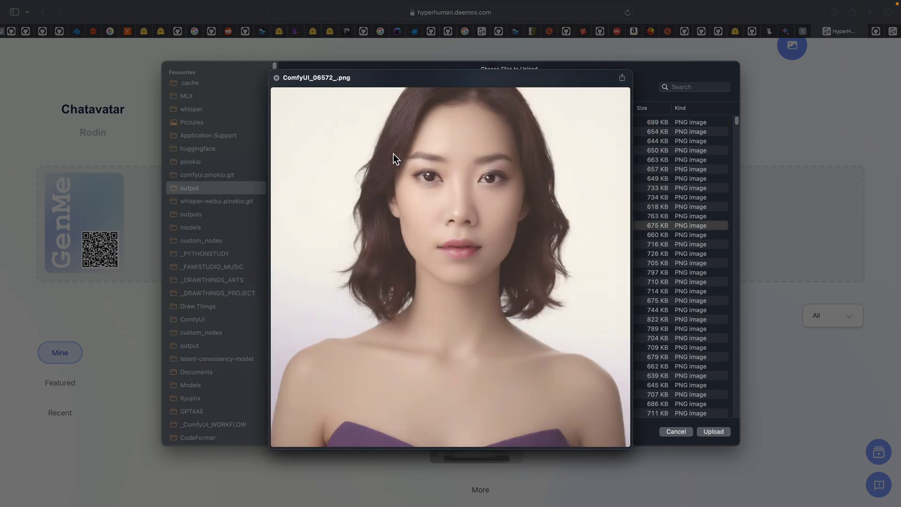
key(Down)
key(Down)
key(Down)
key(Down)
key(Down)
key(Down)
key(Down)
key(Down)
key(Down)
key(Down)
key(Down)
key(Down)
key(Down)
key(Down)
key(Down)
key(Down)
key(Down)
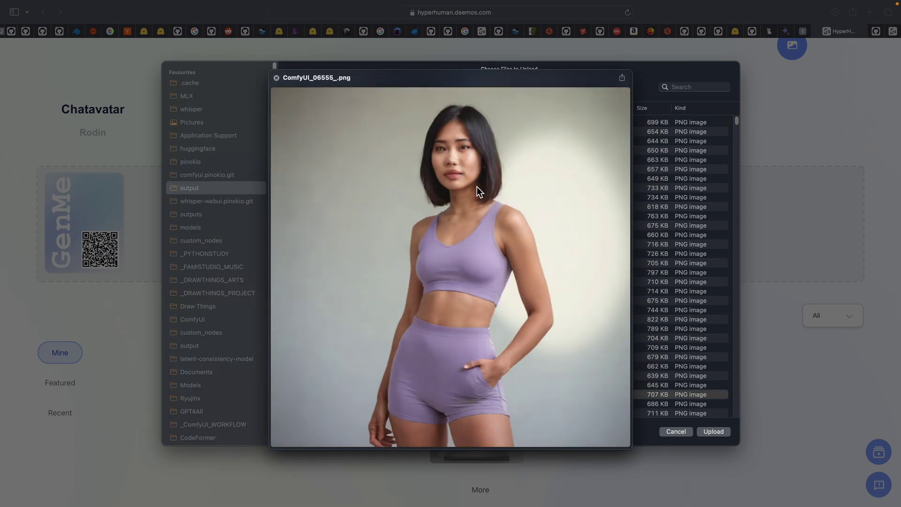
key(Down)
key(Down)
key(Down)
key(Down)
key(Down)
key(Down)
key(Down)
key(Down)
key(Down)
key(Down)
key(Down)
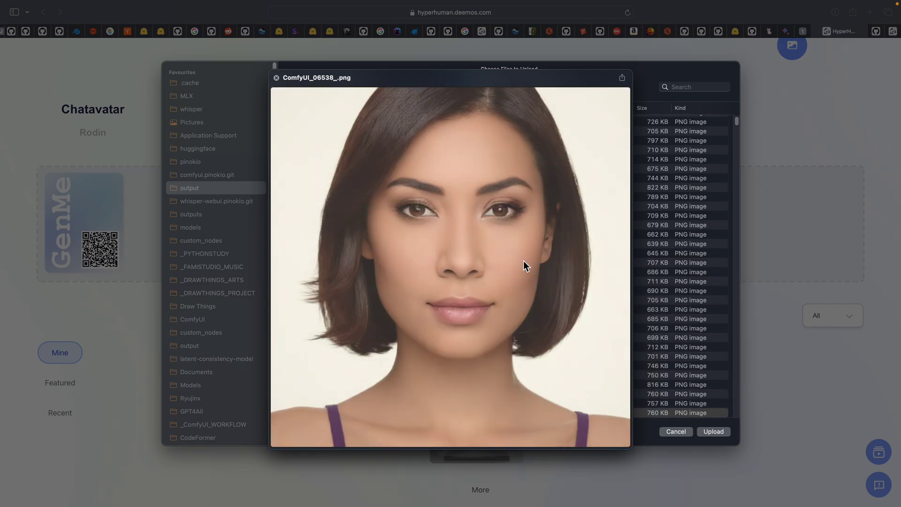
key(Up)
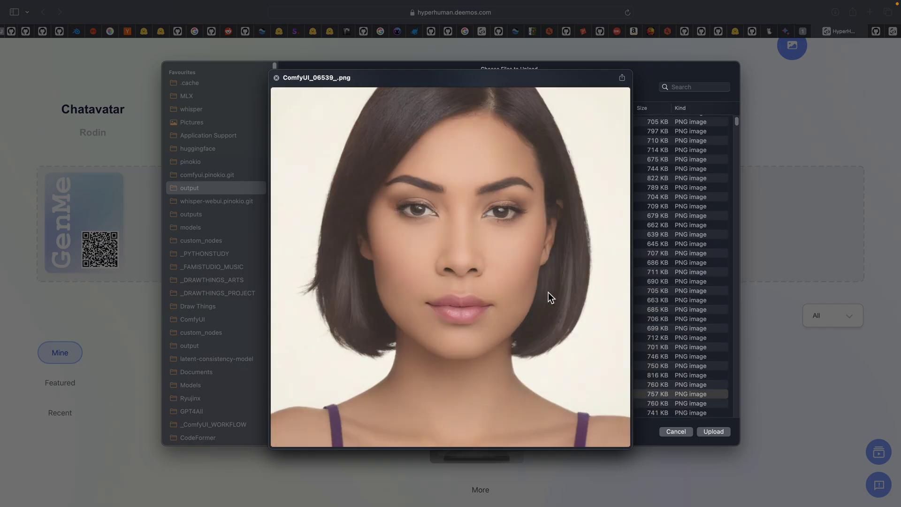
key(Up)
key(space)
click(712, 431)
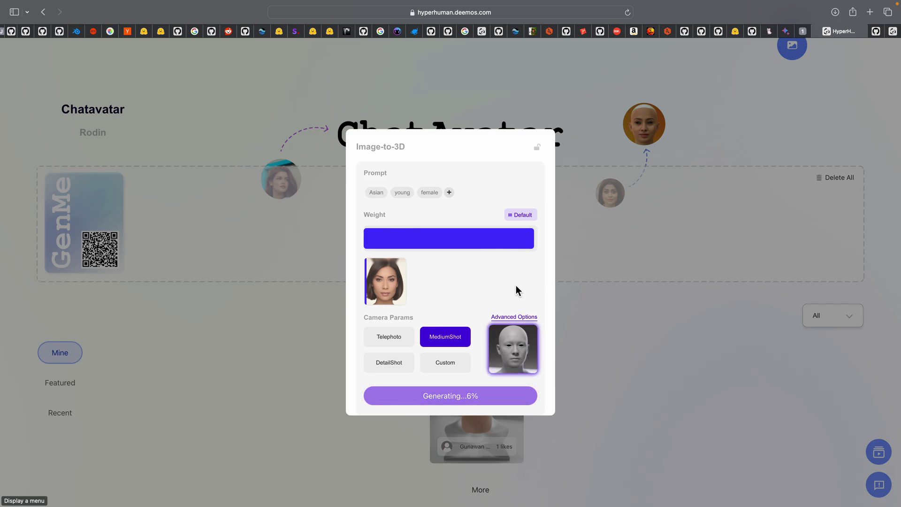
Step: Switch to Blender, scrub the head's facial animation to frame 263 and widen the LiveLinkFace sidebar
key(ctrl+Right)
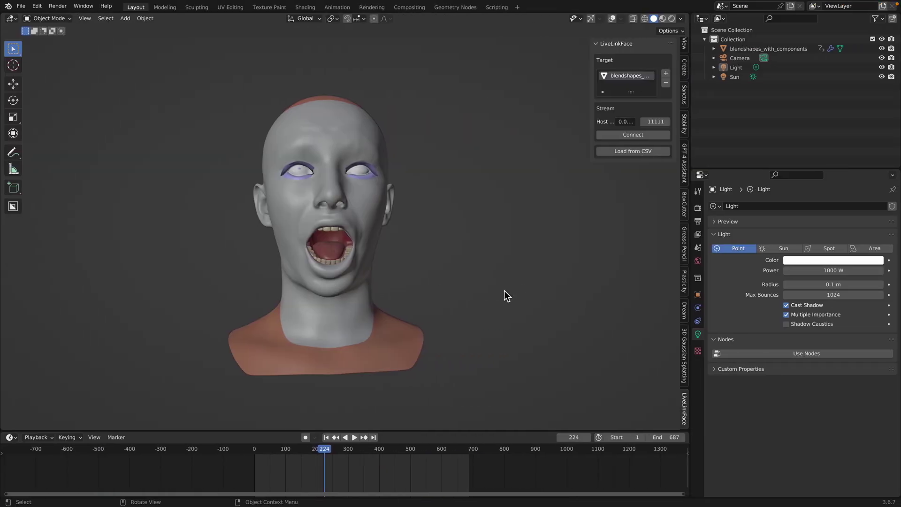
drag(392, 450, 292, 452)
drag(355, 449, 336, 449)
click(686, 407)
drag(593, 66, 543, 61)
scroll(445, 215, up, 2)
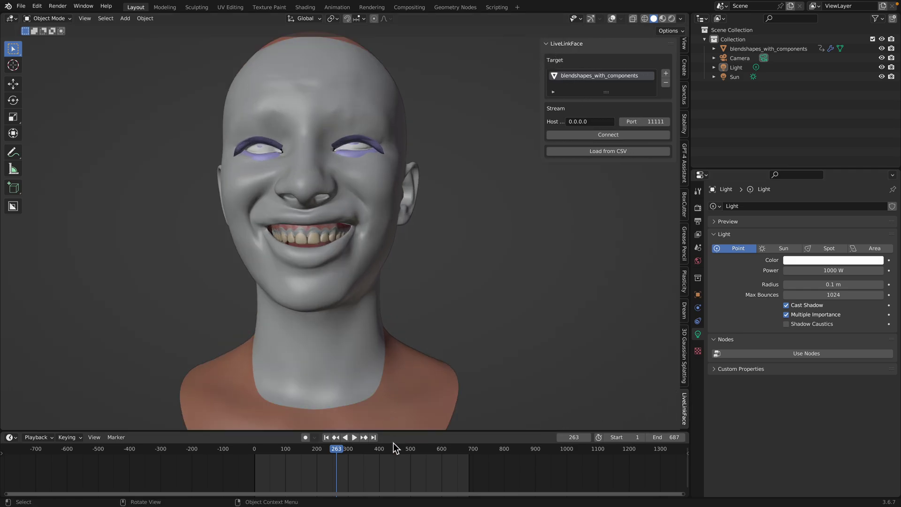
Step: Scrub the head's facial animation through frame 371 to frame 538 to view the expressions
drag(396, 448, 371, 457)
middle_drag(361, 274, 379, 273)
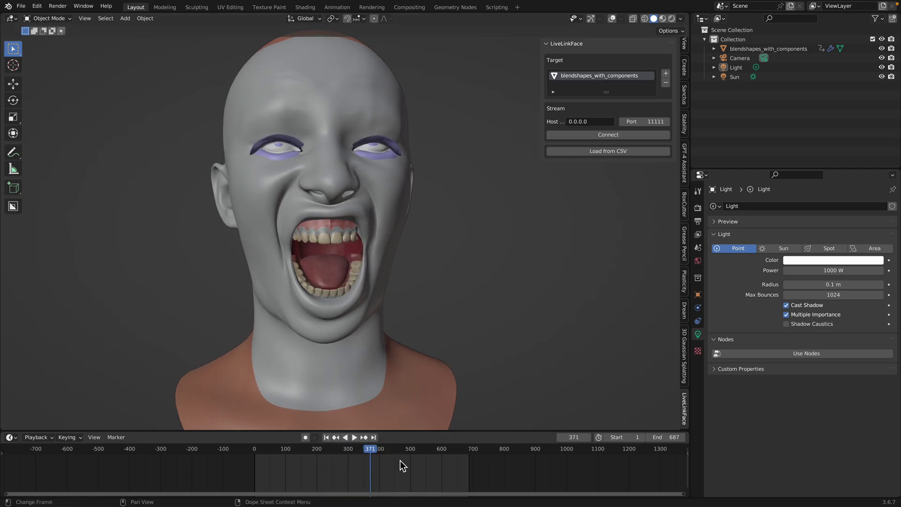
drag(401, 465, 421, 448)
Step: Show the head in rendered shading and scrub the animation back to frame 77
click(671, 19)
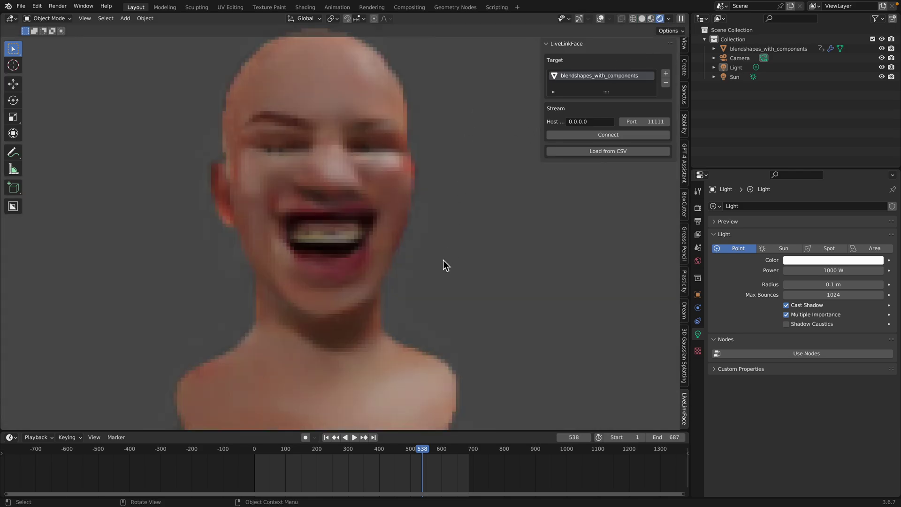
drag(340, 449, 339, 449)
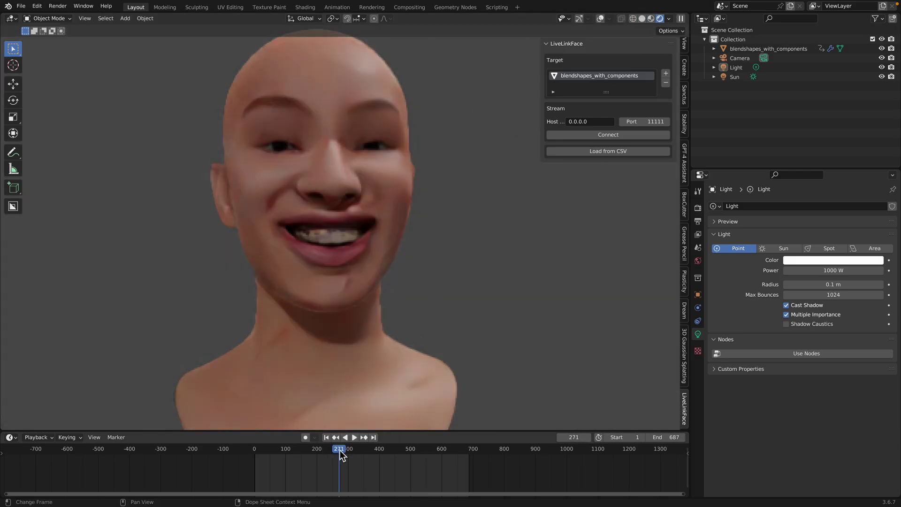
click(321, 447)
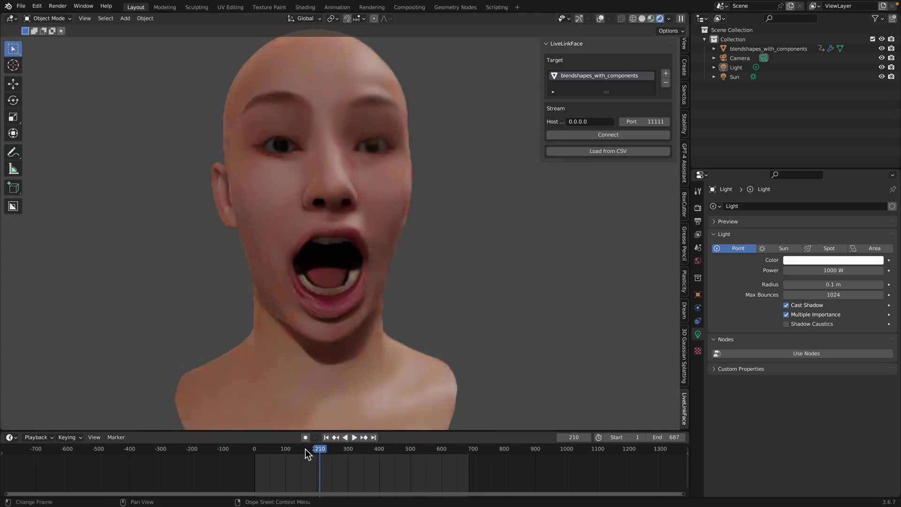
click(305, 448)
click(294, 447)
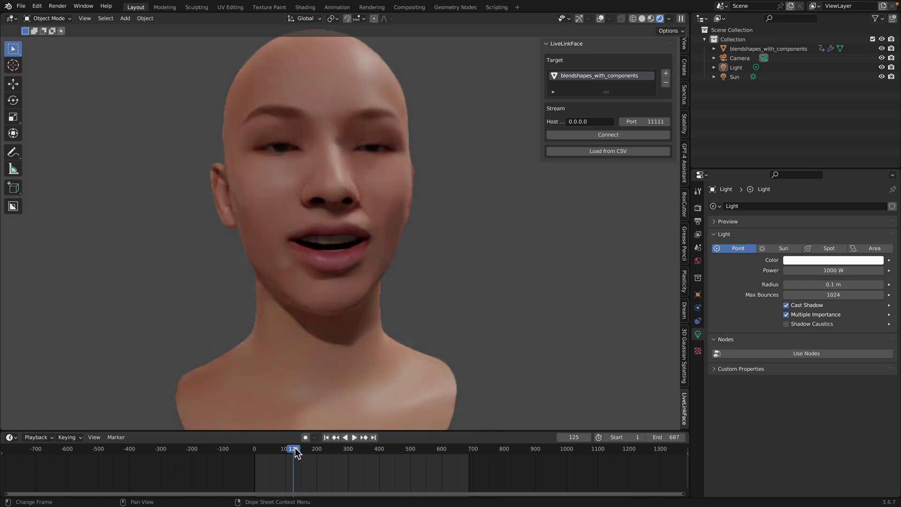
click(278, 449)
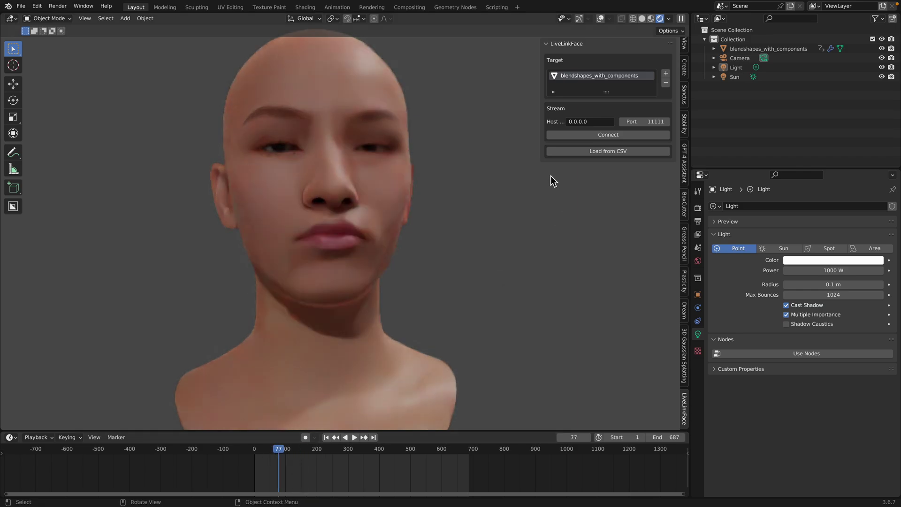
Step: Return the viewport to solid shading and orbit around the head to its side profile
click(643, 22)
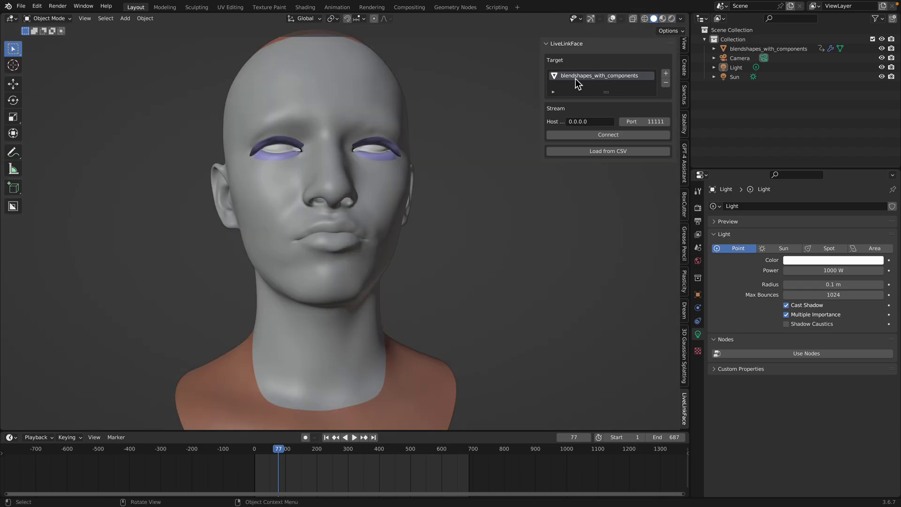
scroll(457, 181, down, 1)
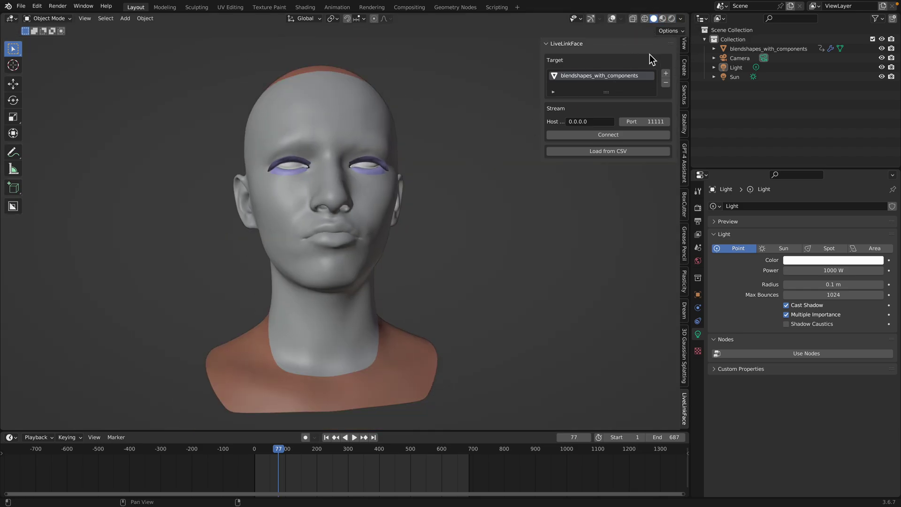
middle_drag(530, 176, 505, 226)
key(ctrl+z)
middle_drag(427, 229, 474, 230)
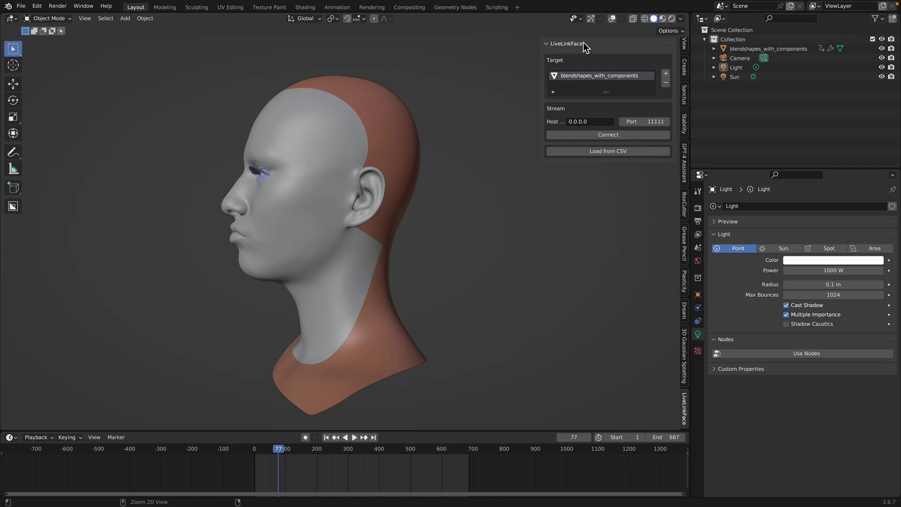
middle_drag(502, 140, 488, 159)
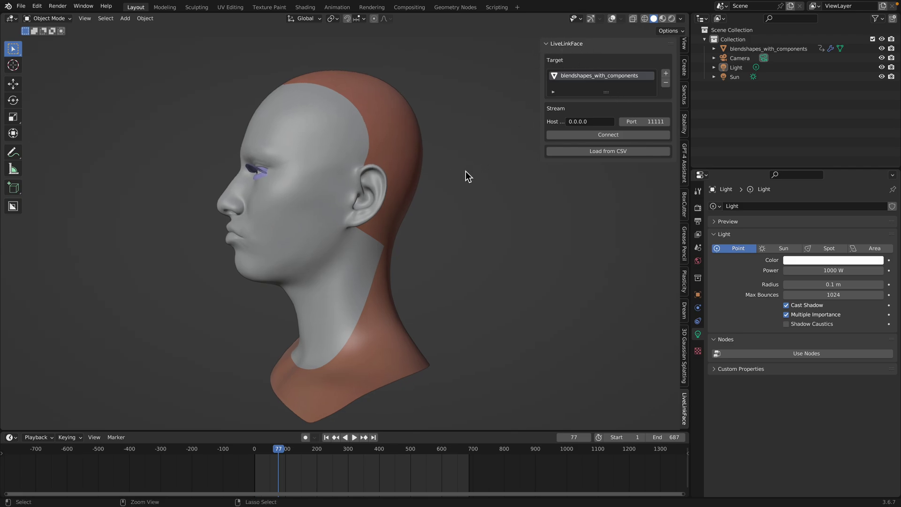
Step: Start a new General file in Blender
key(ctrl+Up)
key(ctrl+Up)
click(20, 6)
mouse_move(38, 17)
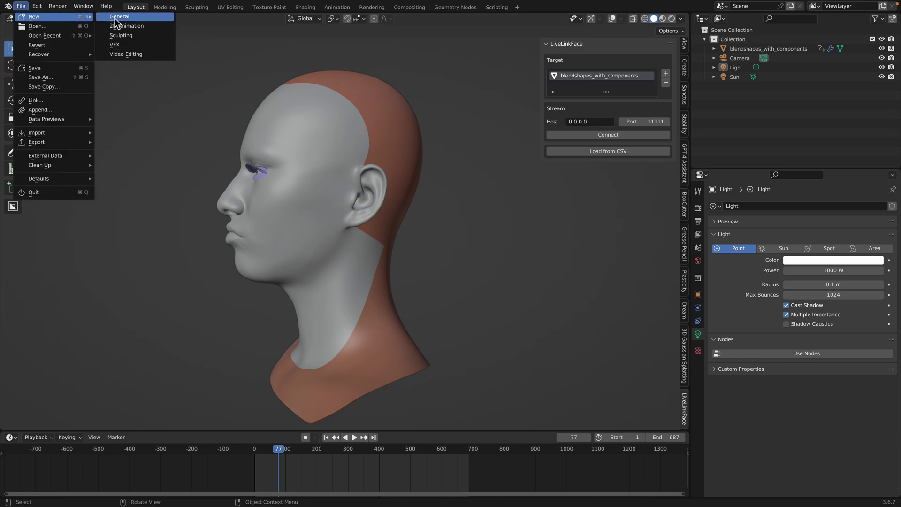
click(117, 17)
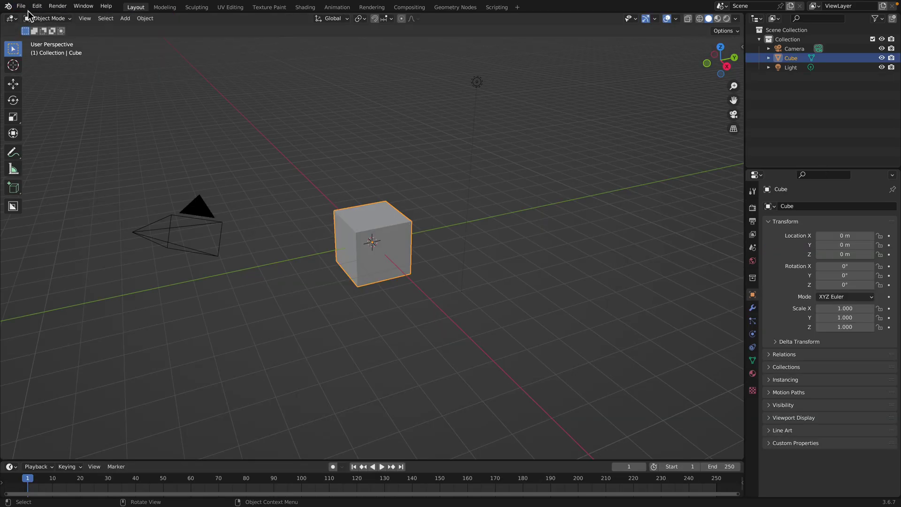
Step: Look through the import formats and find the Hyperhuman Importer among the add-ons by searching for "hyperh"
click(21, 7)
mouse_move(64, 134)
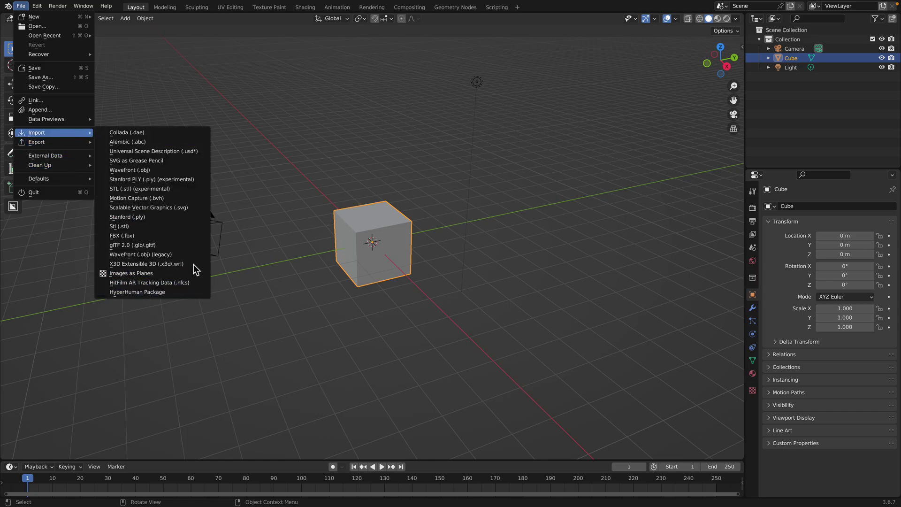
click(273, 89)
click(37, 7)
click(74, 149)
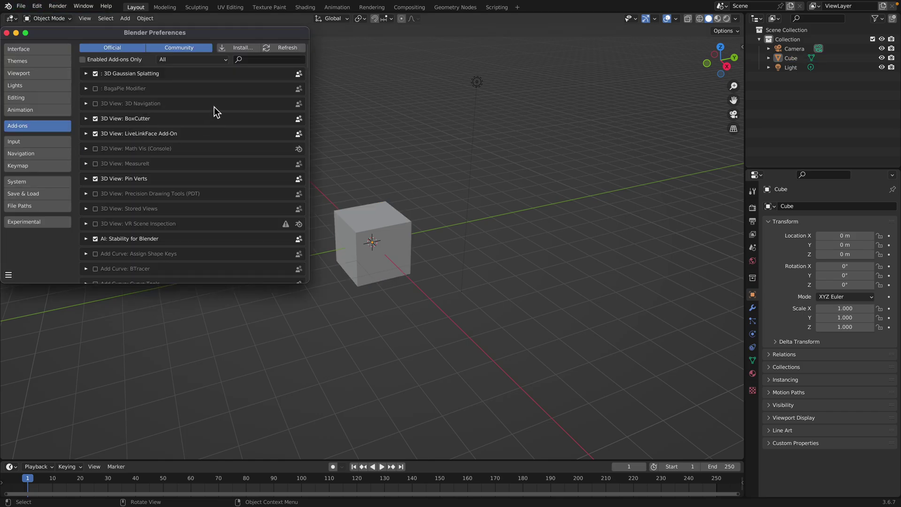
text(hyperh)
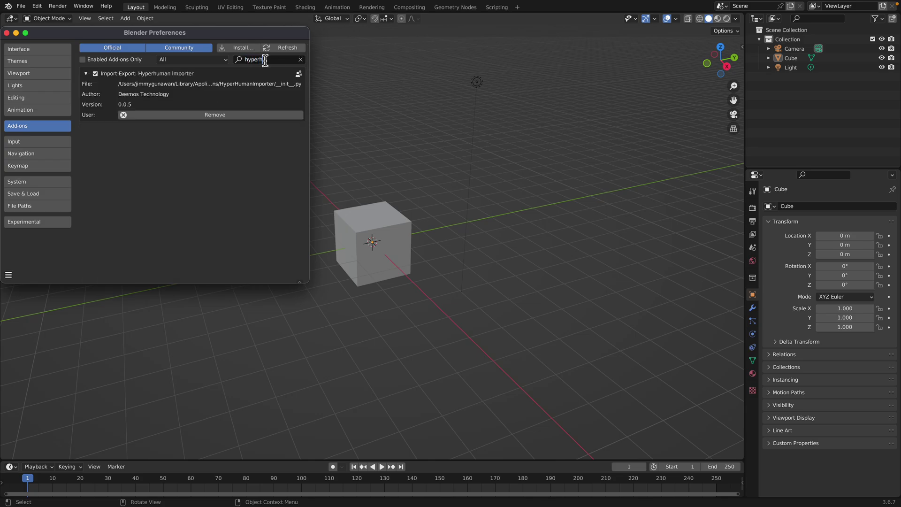
drag(64, 33, 156, 42)
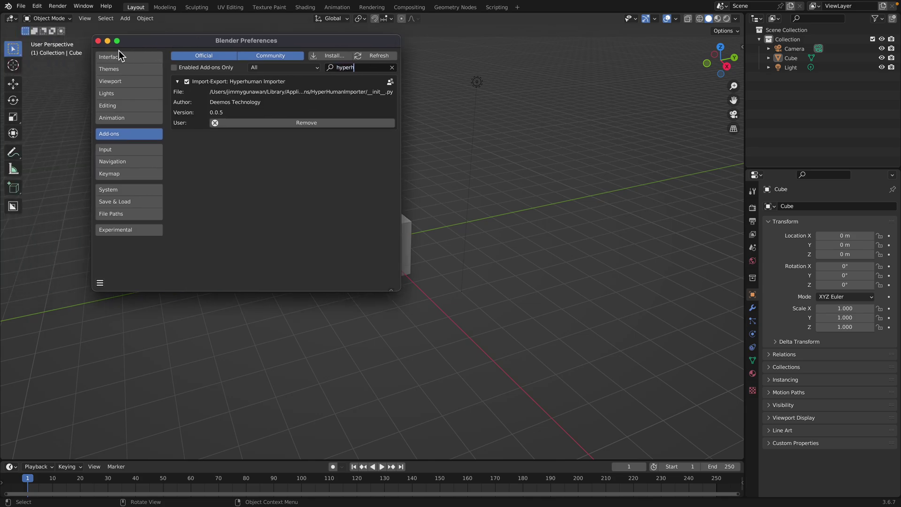
click(98, 41)
Step: Open the HyperHuman Package importer to view its ChatAvatar import options and quit Blender without saving
click(20, 6)
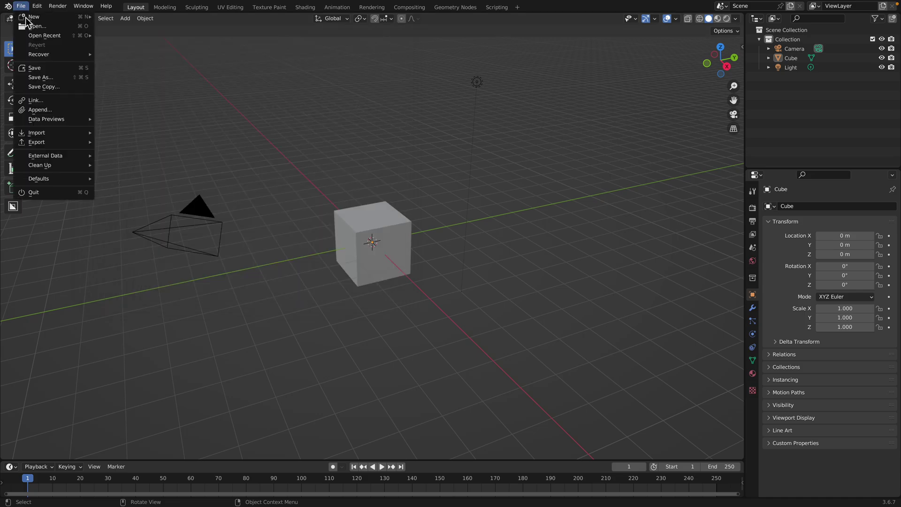
mouse_move(53, 133)
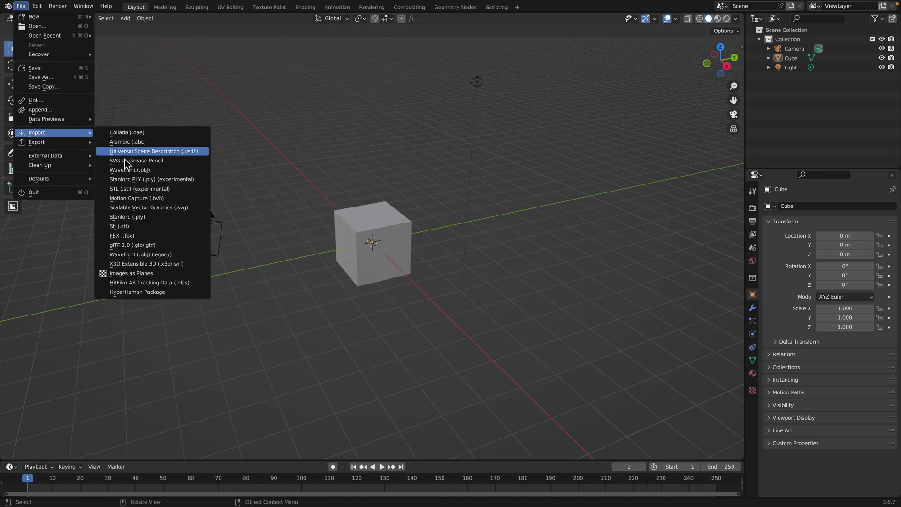
click(146, 292)
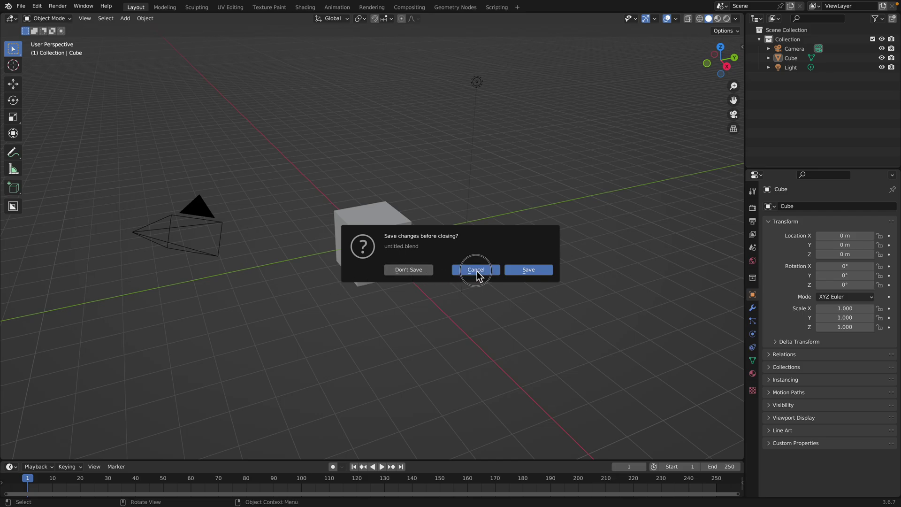
click(475, 270)
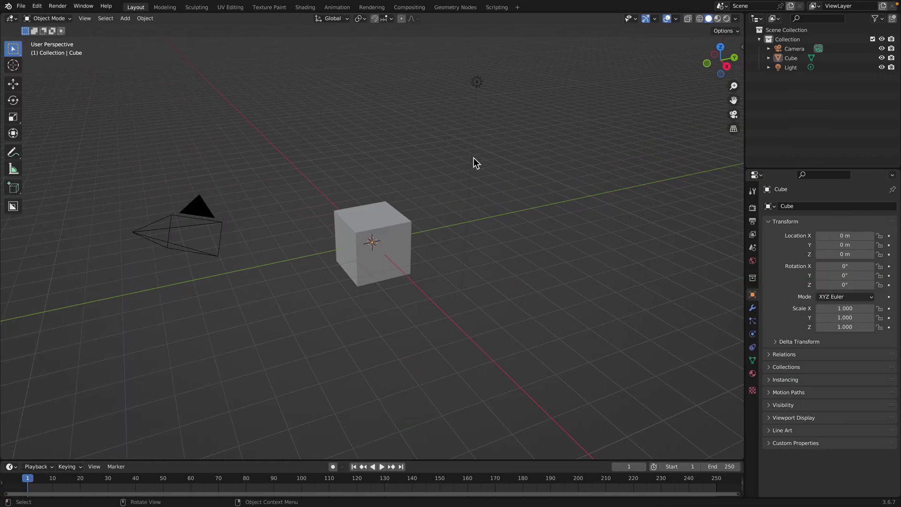
key(ctrl+q)
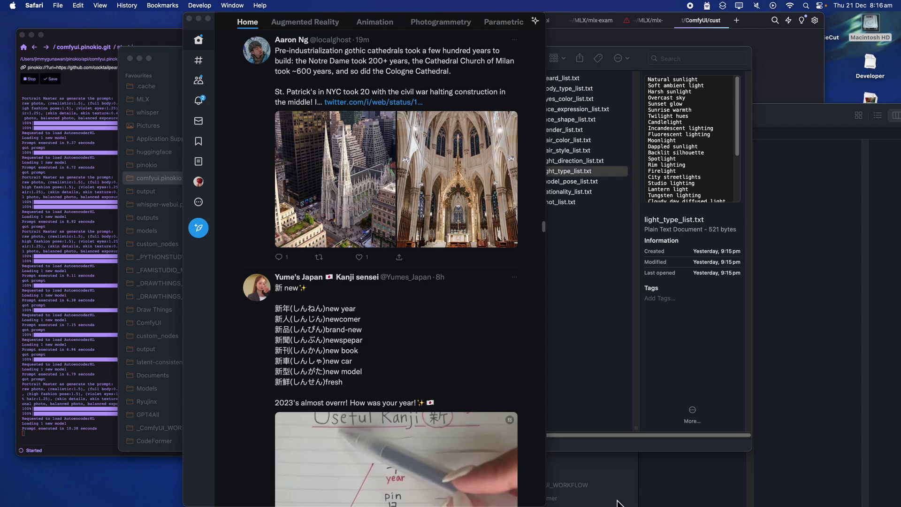
Step: Switch to the browser and pay for packing the head at 2K with Default topology, Eye & Teeth, Expression BlendShapes and Back head Textures
mouse_move(617, 503)
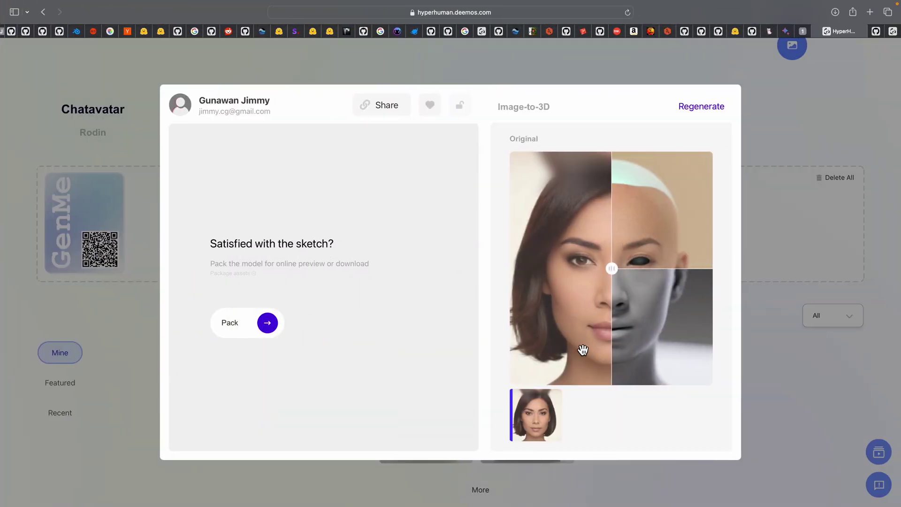
click(281, 329)
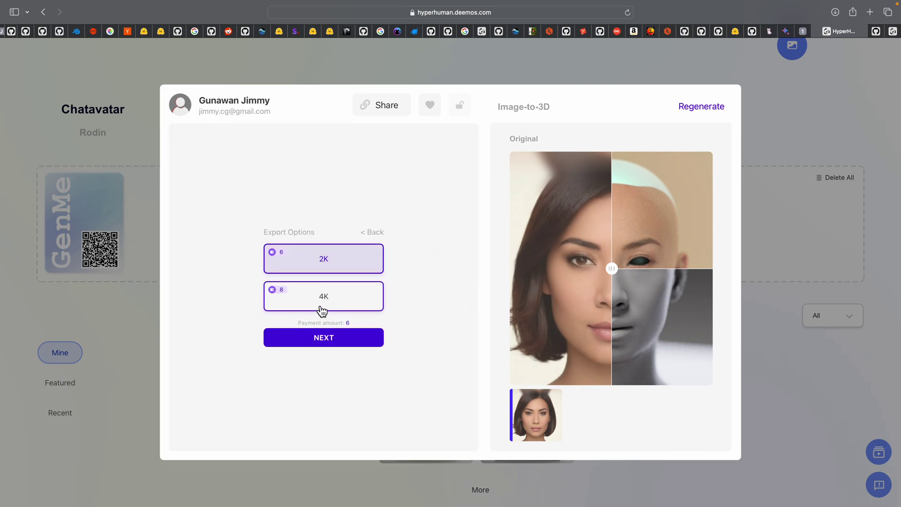
click(330, 336)
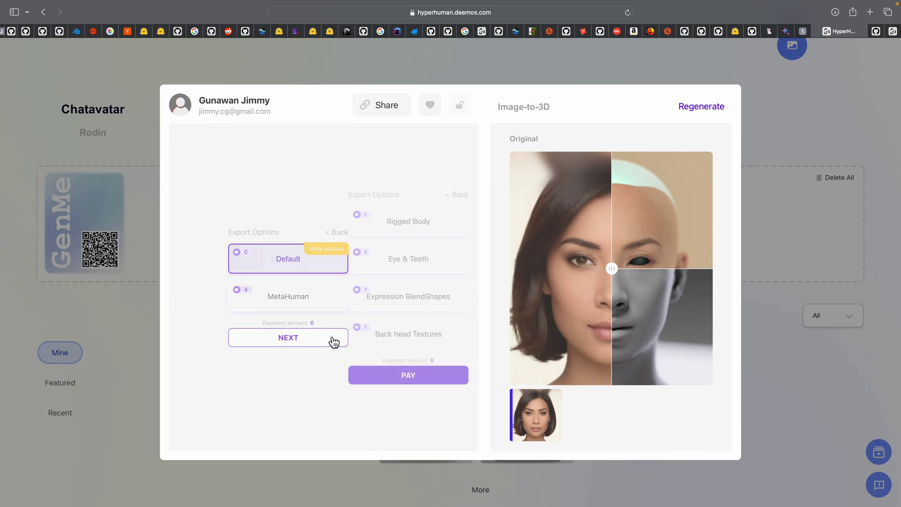
click(317, 222)
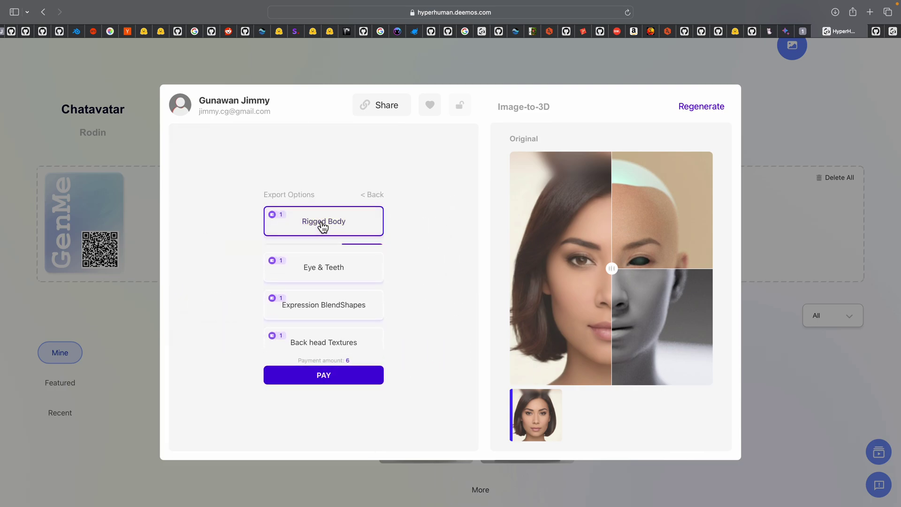
click(331, 266)
click(348, 302)
click(382, 330)
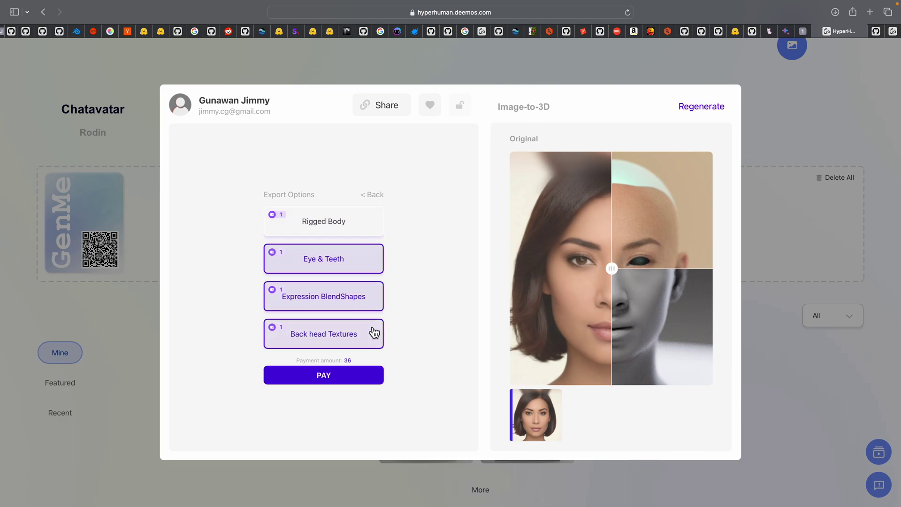
click(333, 379)
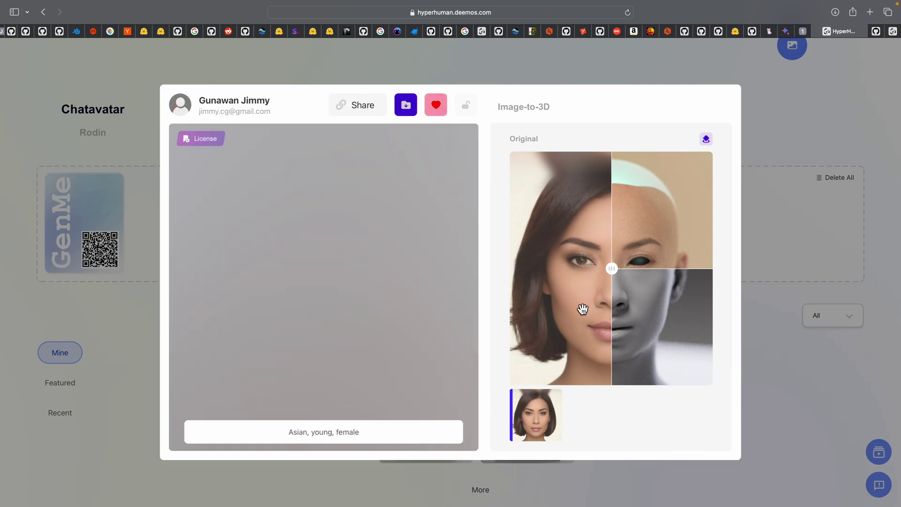
Step: Rotate the packed head's 3D preview and shift the comparison divider to examine the likeness to the original portrait
drag(386, 302, 375, 317)
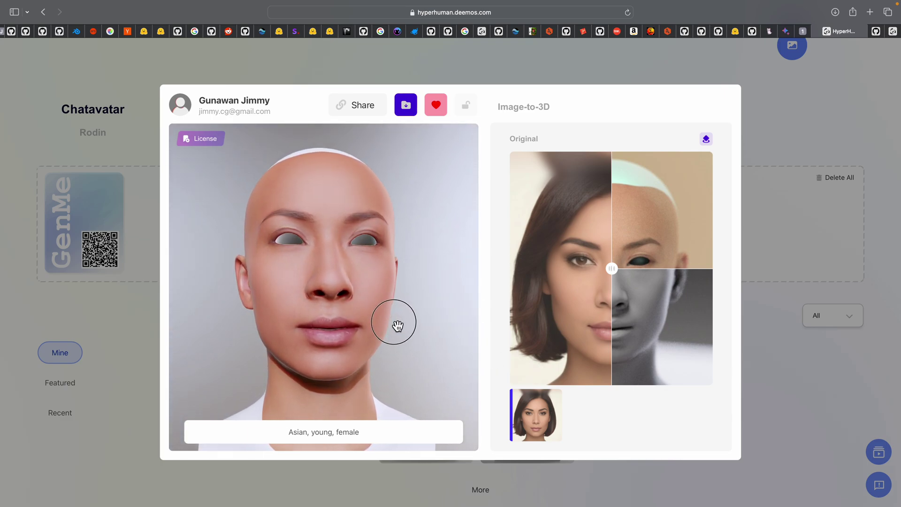
drag(417, 253, 671, 261)
click(531, 289)
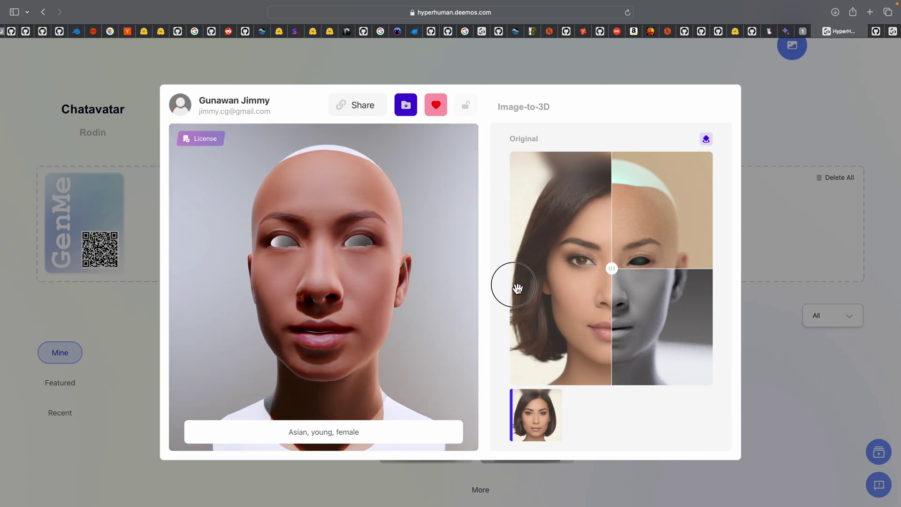
drag(437, 276, 313, 273)
drag(637, 281, 614, 274)
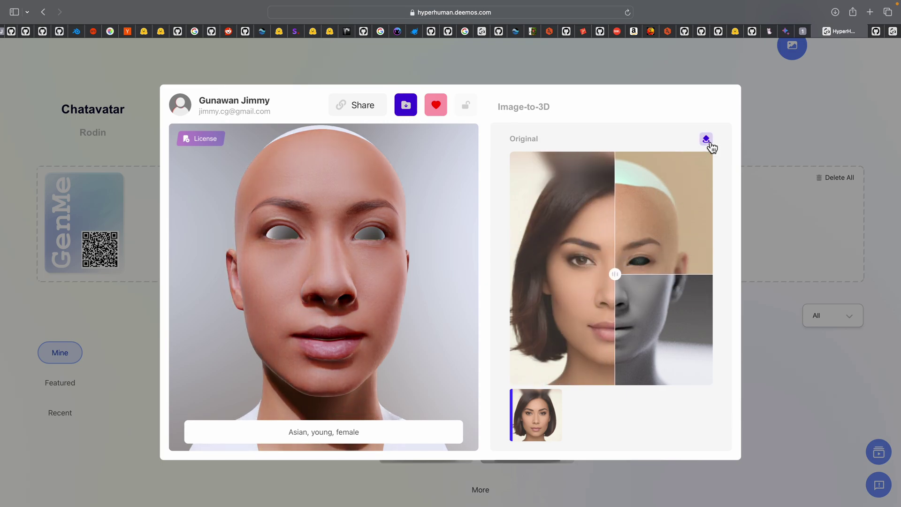
Step: Download the avatar's share card image and its finished model package
click(360, 116)
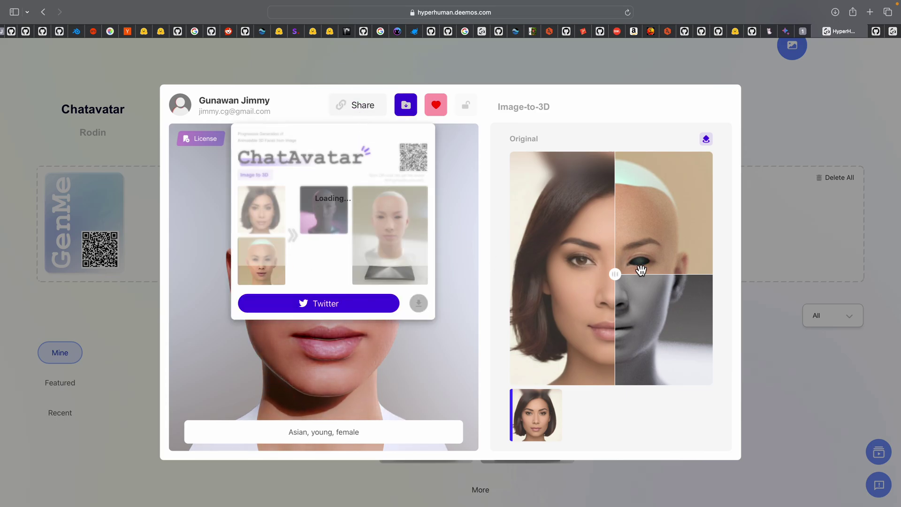
click(340, 307)
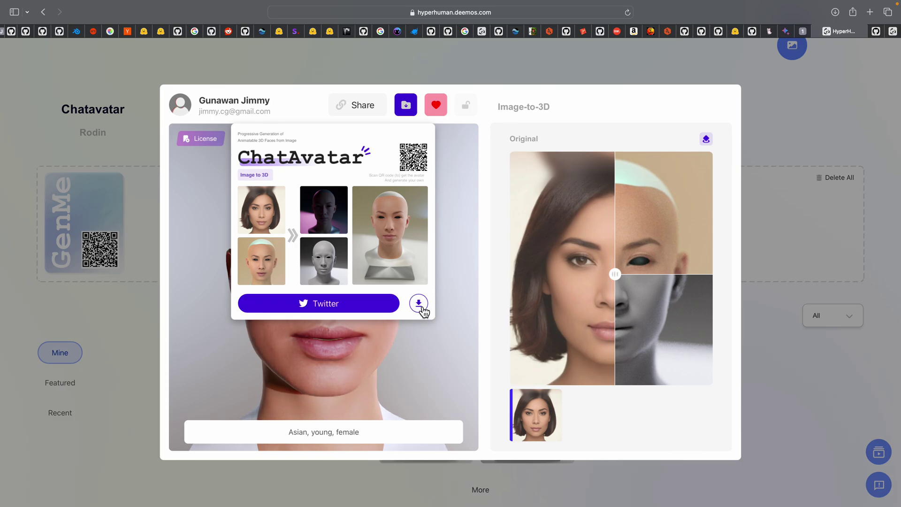
click(420, 307)
click(466, 245)
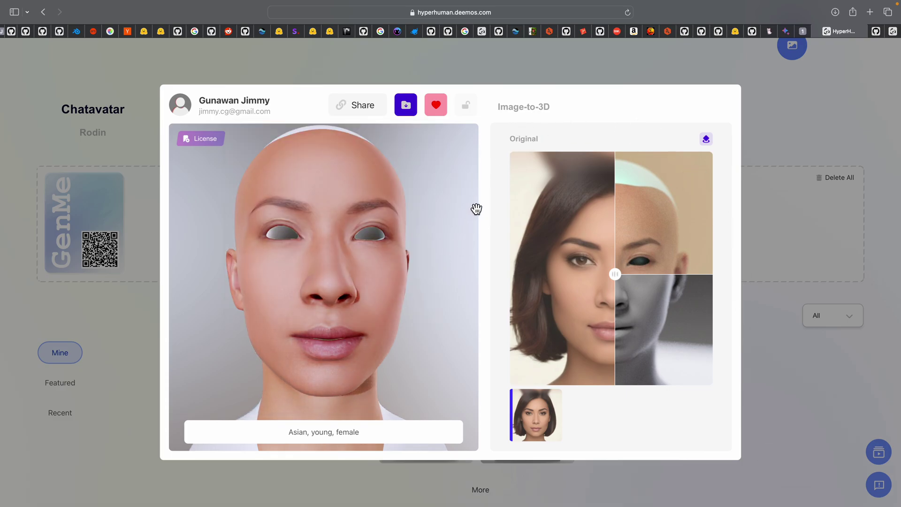
click(409, 109)
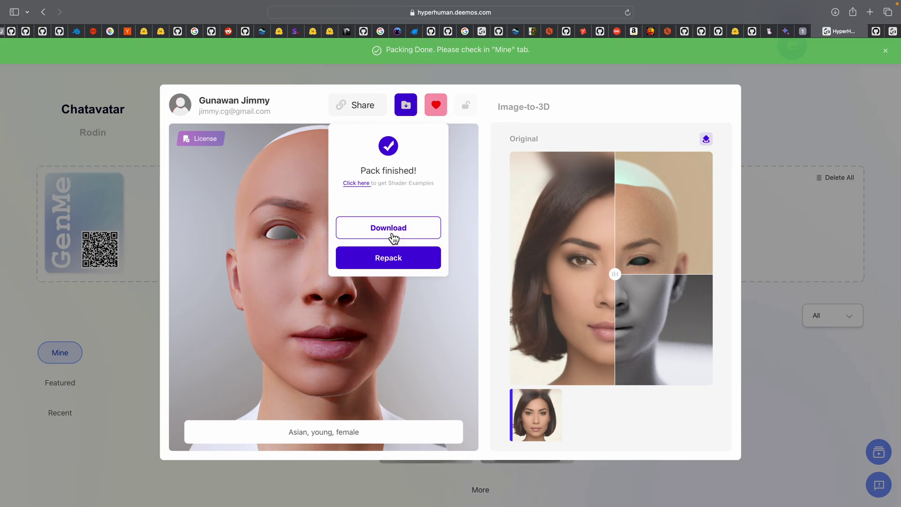
click(391, 233)
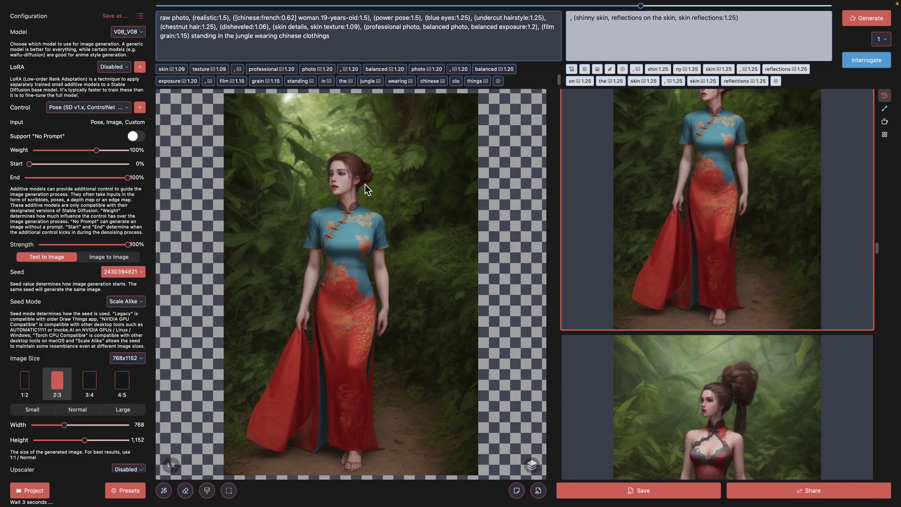
Step: Select the portrait prompt in Draw Things, switch to ComfyUI in the browser and enlarge both Show Text nodes
scroll(640, 233, up, 2)
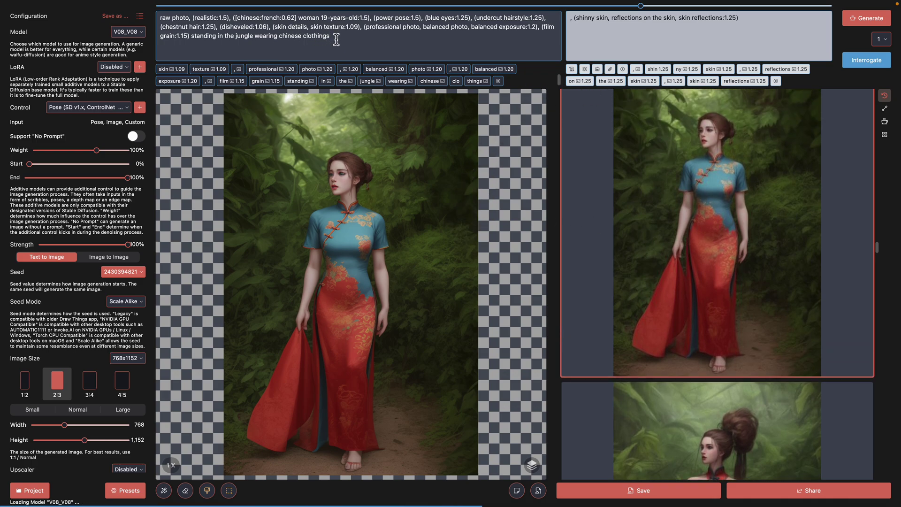
drag(336, 40, 160, 18)
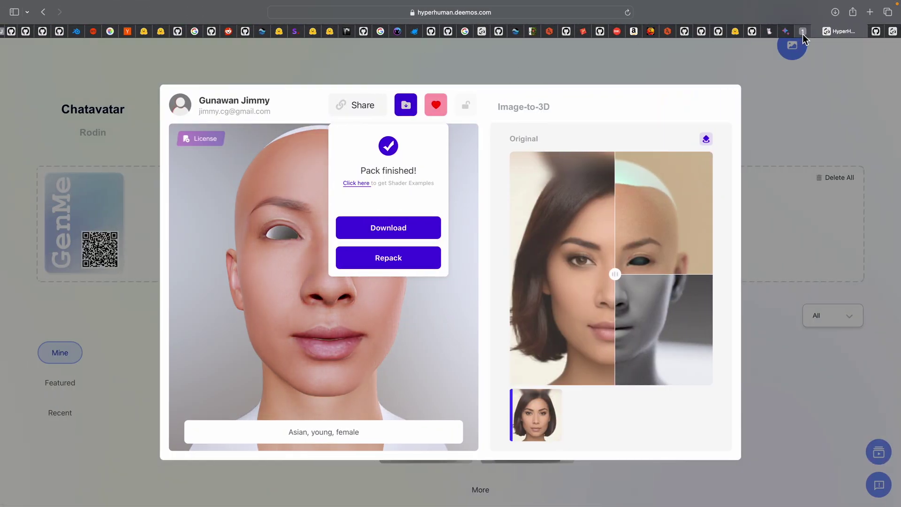
click(802, 31)
drag(447, 263, 393, 272)
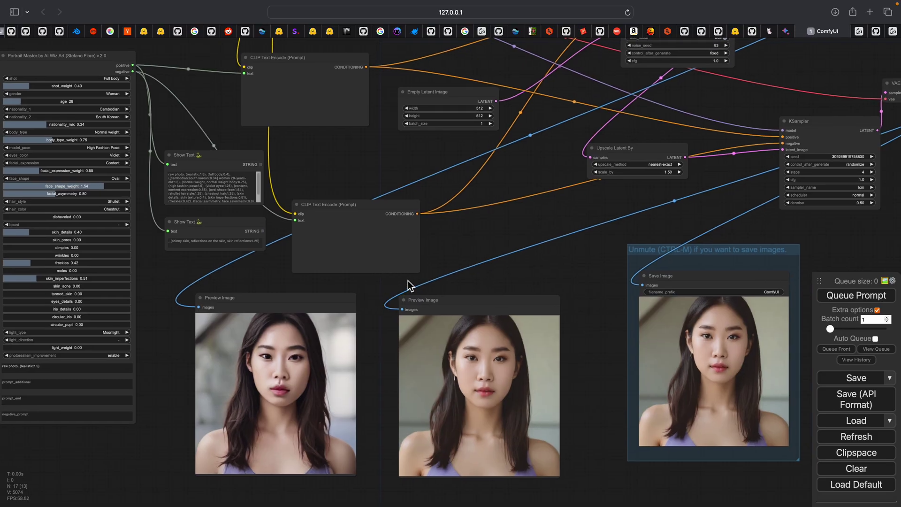
scroll(438, 268, up, 5)
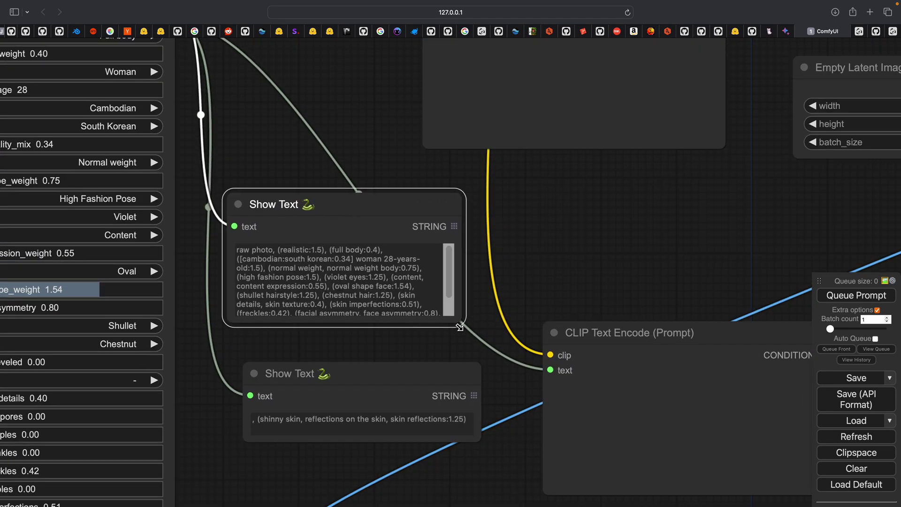
drag(459, 327, 441, 386)
drag(467, 455, 451, 467)
Step: Copy the complete positive prompt from the upper Show Text node
click(299, 300)
key(ctrl+a)
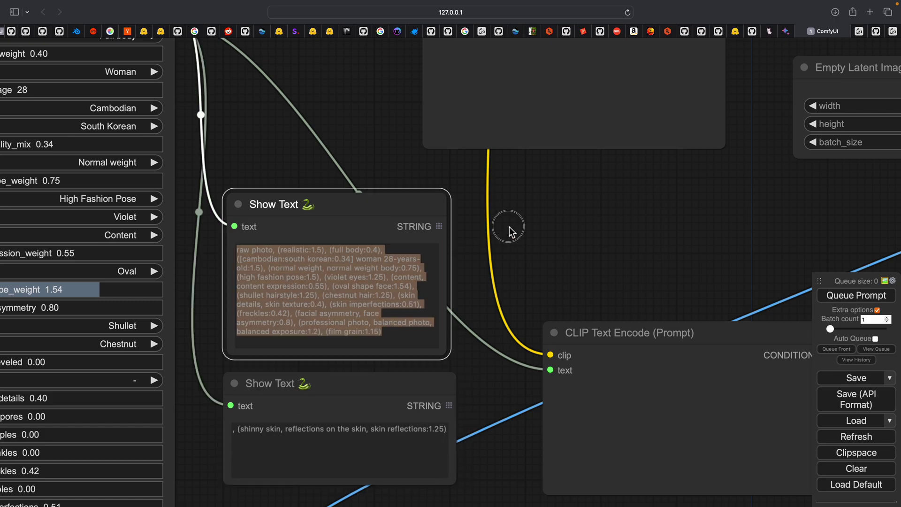
drag(508, 227, 506, 225)
key(ctrl+Right)
key(ctrl+Left)
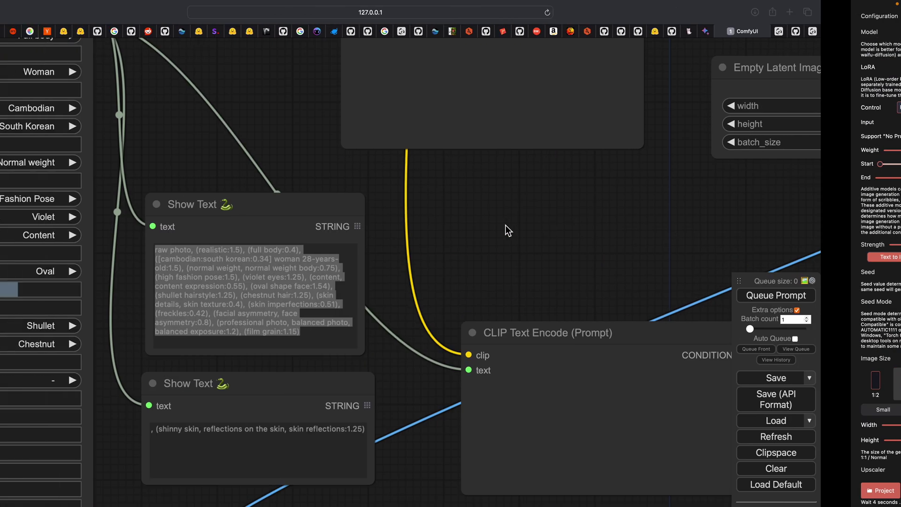
right_click(368, 279)
click(368, 279)
key(super+a)
Step: Switch to Draw Things and replace the portrait description before "standing in the jungle wearing chinese clothings" with the copied prompt
key(ctrl+Right)
click(203, 38)
key(ctrl+a)
key(ctrl+v)
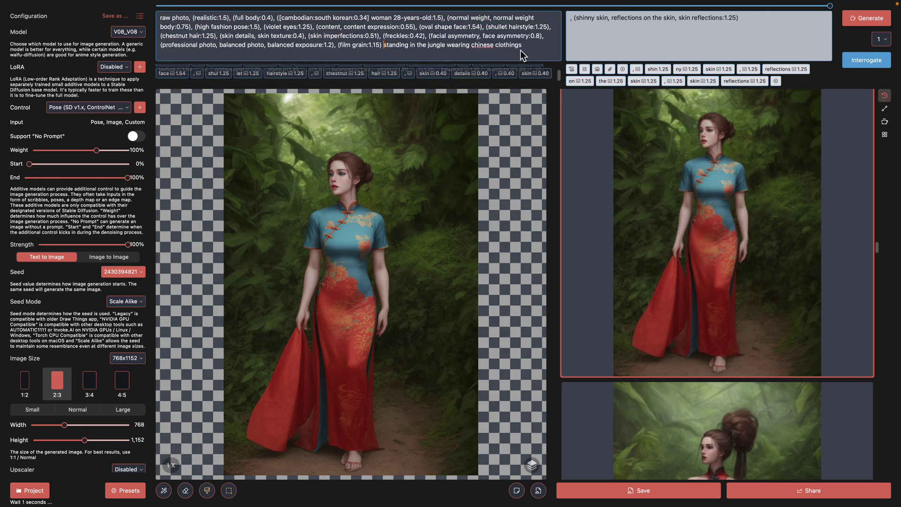
Step: Set the number of images to 10 and start generating the batch
click(881, 37)
click(884, 146)
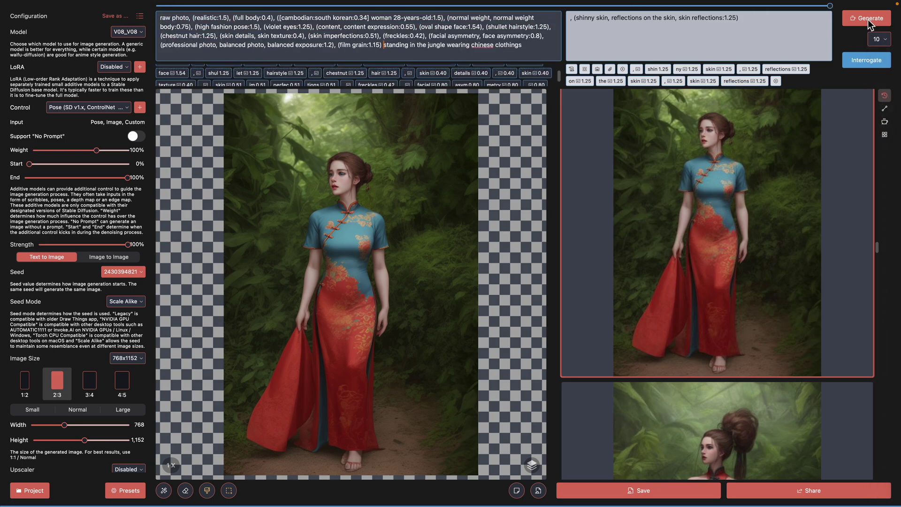
click(866, 18)
scroll(748, 209, down, 5)
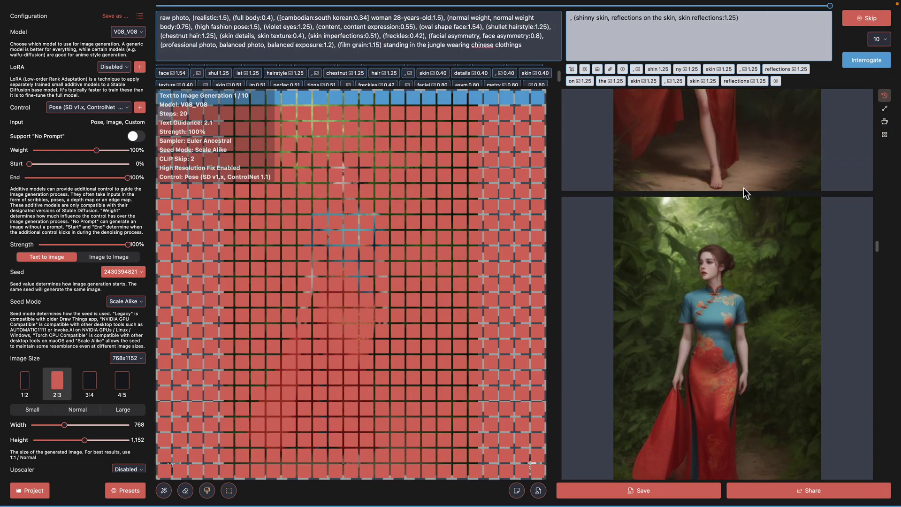
scroll(719, 257, down, 2)
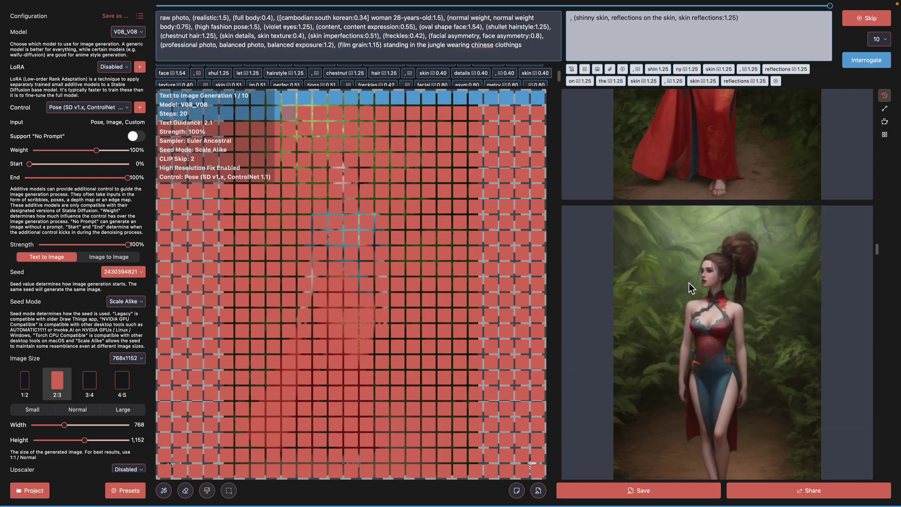
scroll(702, 288, up, 4)
scroll(717, 188, up, 1)
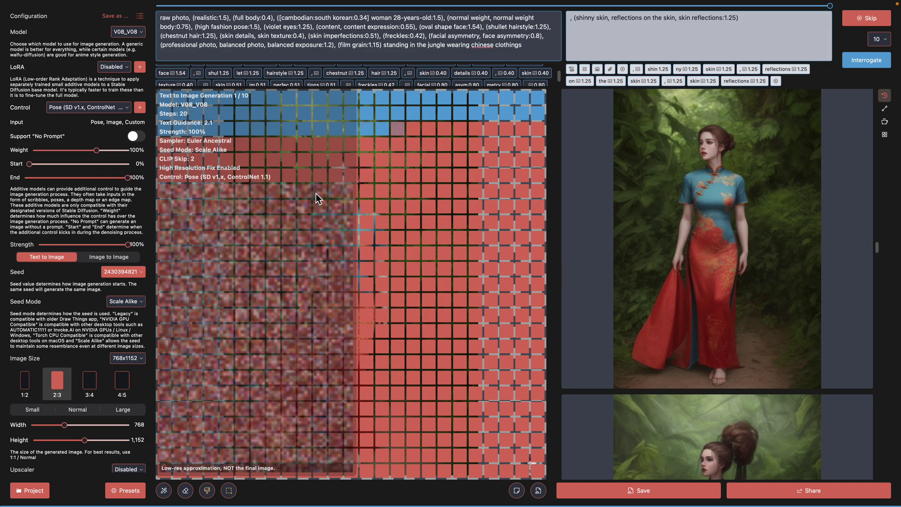
mouse_move(256, 6)
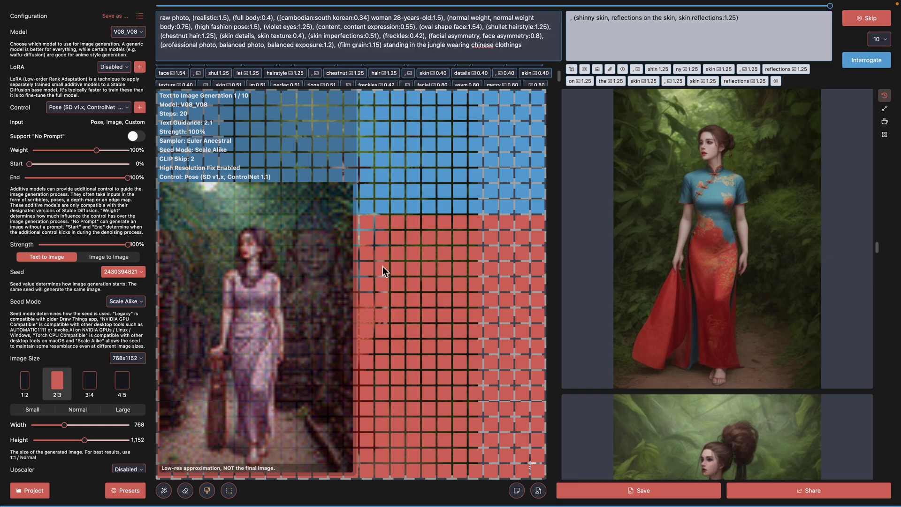
scroll(722, 214, up, 2)
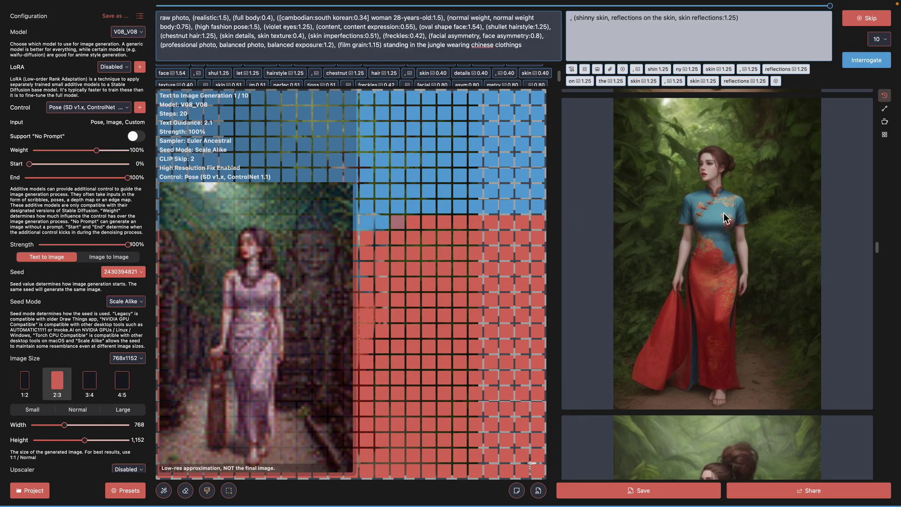
Step: Switch to the browser, close the ChatAvatar page showing the featured heads and go to the page with the packed avatar
key(ctrl+Left)
click(723, 213)
scroll(715, 224, down, 9)
scroll(717, 223, down, 2)
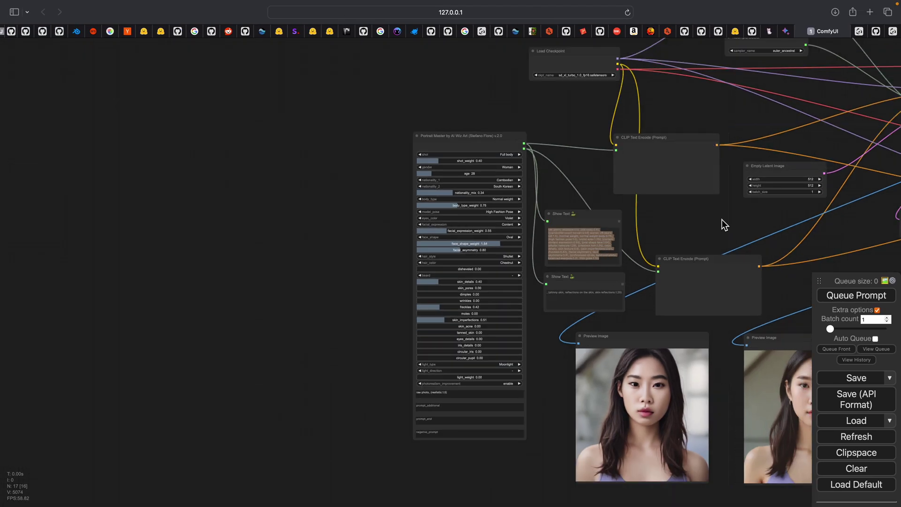
drag(722, 223, 396, 183)
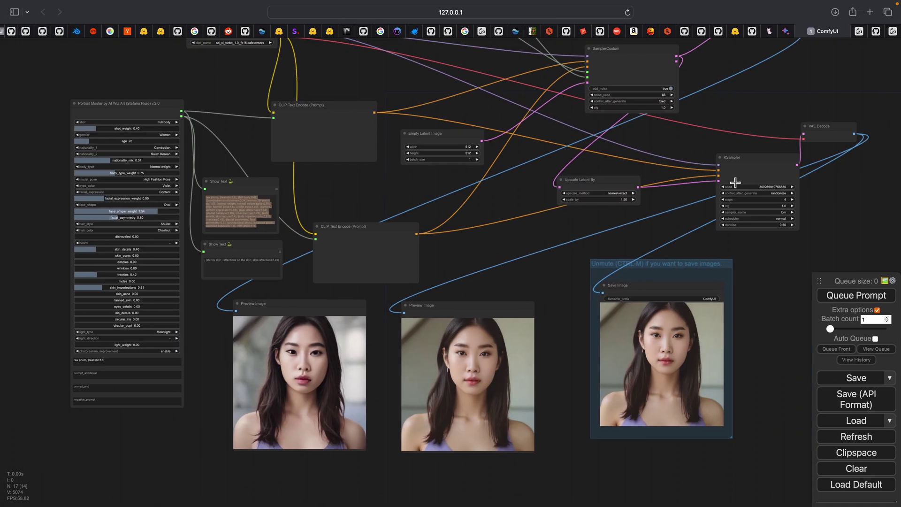
click(893, 33)
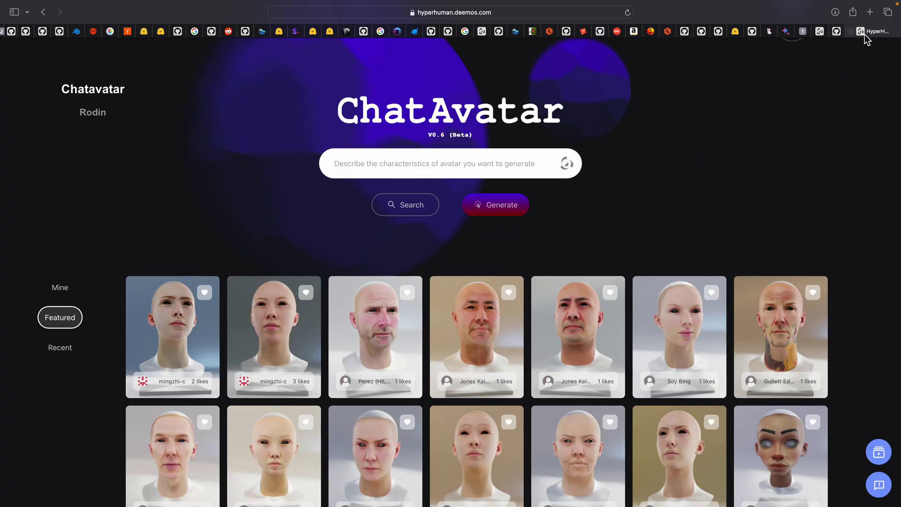
key(super+w)
click(838, 32)
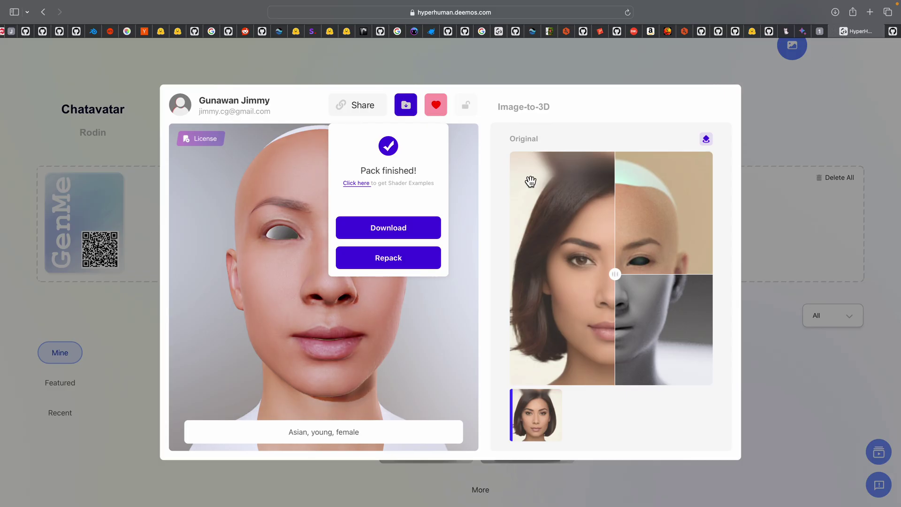
Step: Download the packed avatar and tag its archive 1703107079059.zip yellow in the Downloads folder
click(416, 231)
click(835, 13)
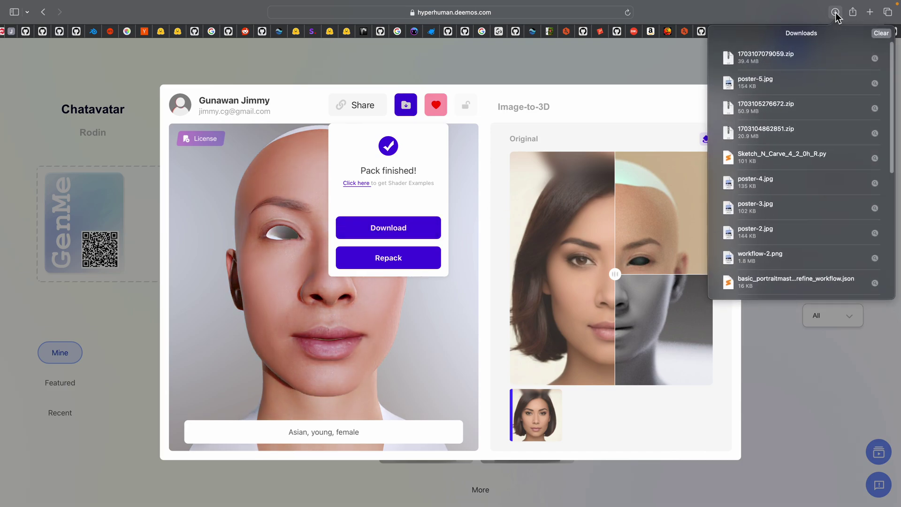
click(874, 58)
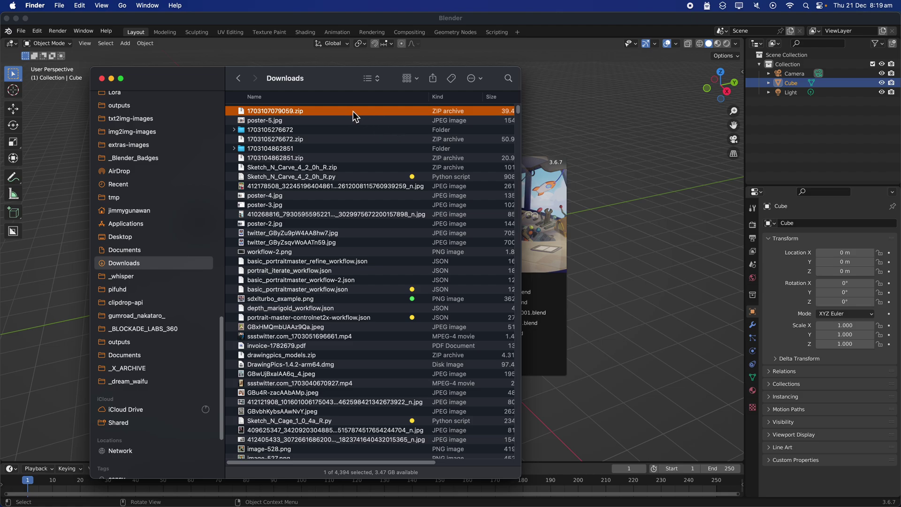
right_click(353, 111)
click(382, 238)
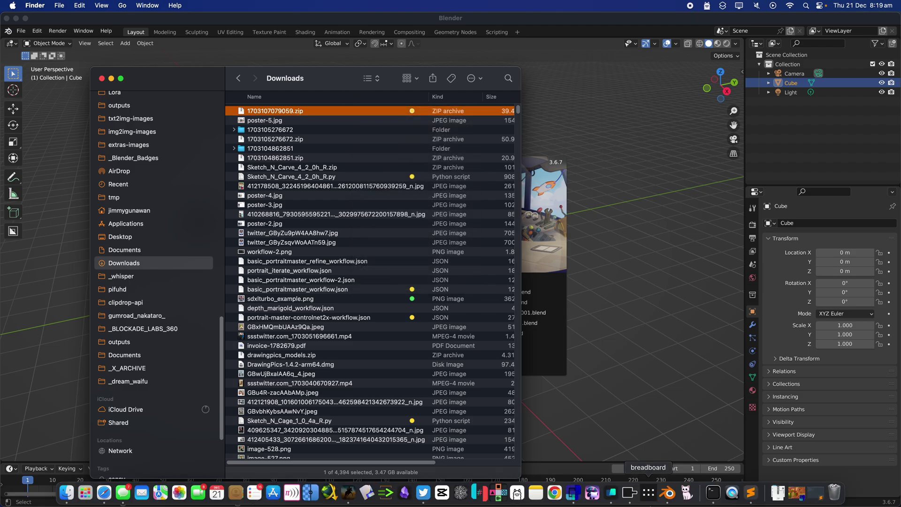
Step: Switch to Blender and load the newly downloaded avatar pack from Downloads into the ChatAvatar importer
click(668, 493)
click(21, 32)
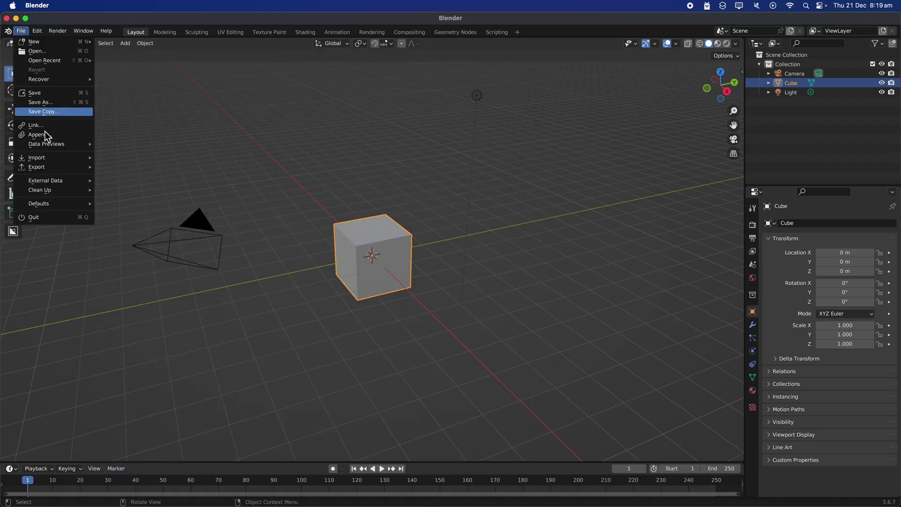
mouse_move(53, 158)
click(138, 318)
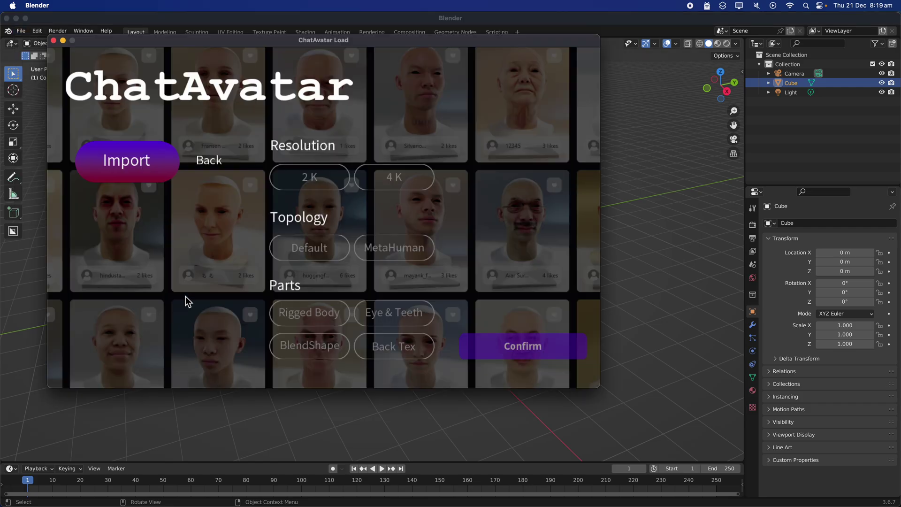
click(136, 161)
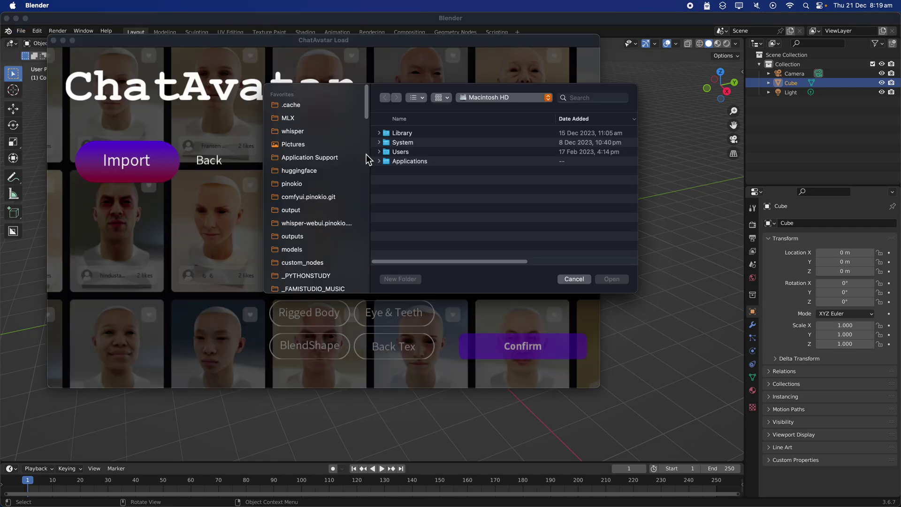
scroll(322, 215, down, 5)
scroll(323, 237, down, 3)
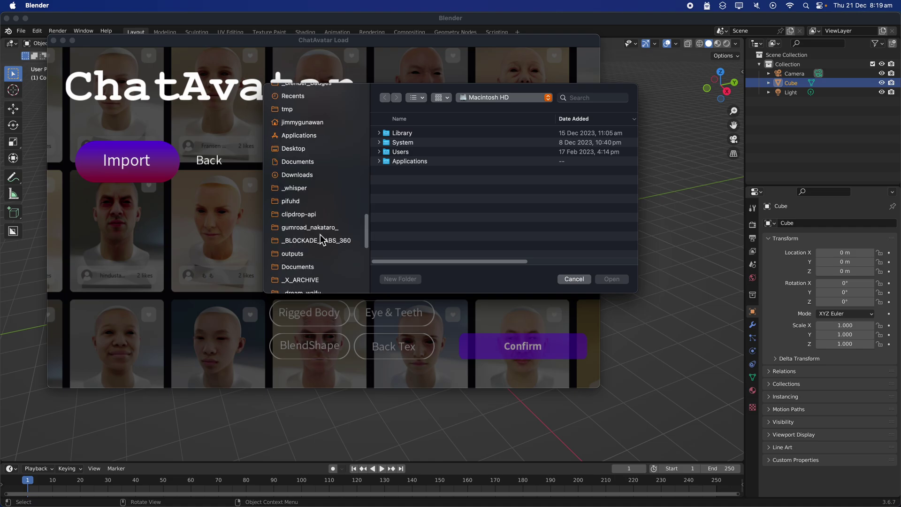
click(322, 175)
click(463, 136)
click(608, 278)
Step: Import the avatar at 2 K with Default topology, Eye & Teeth, BlendShape and Back Tex, switching the render engine to Cycles
click(329, 181)
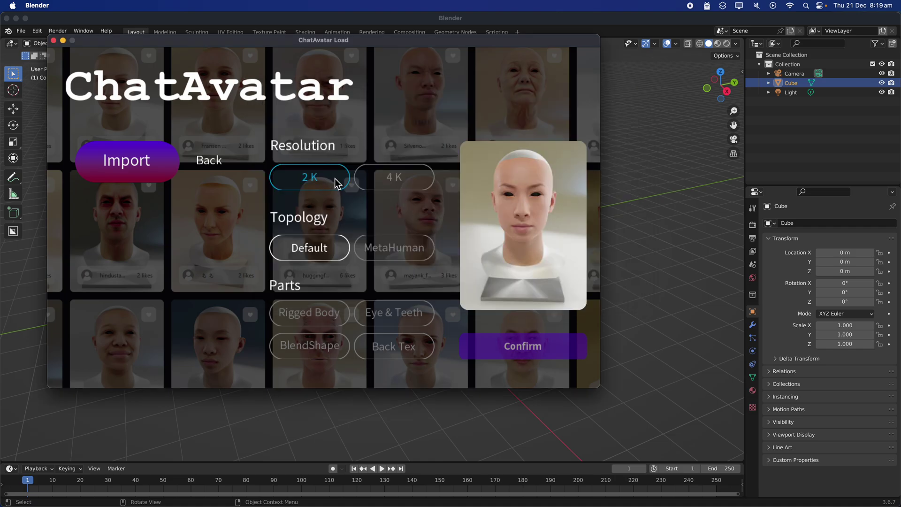
click(321, 249)
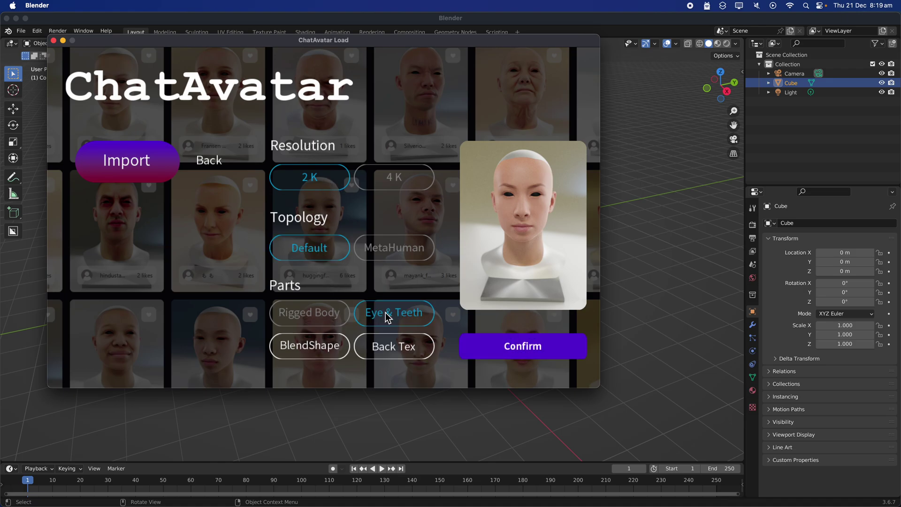
click(329, 348)
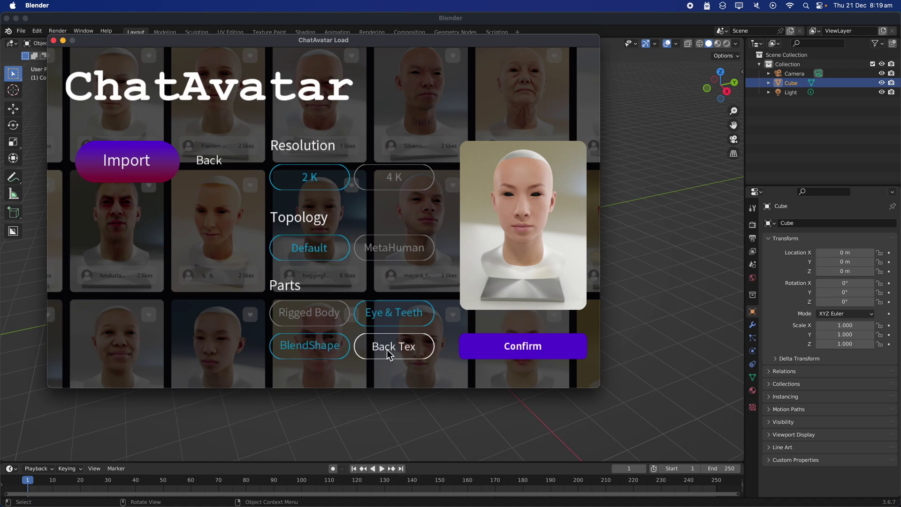
click(509, 351)
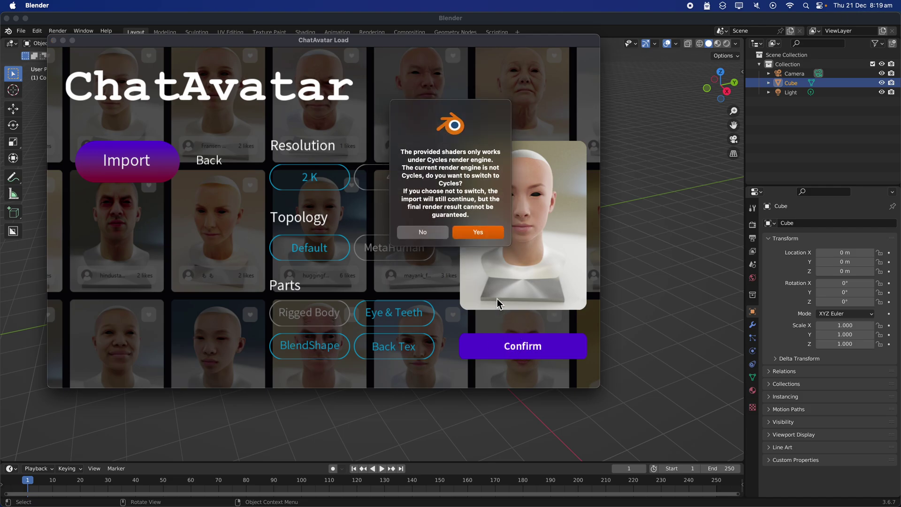
click(482, 233)
click(454, 191)
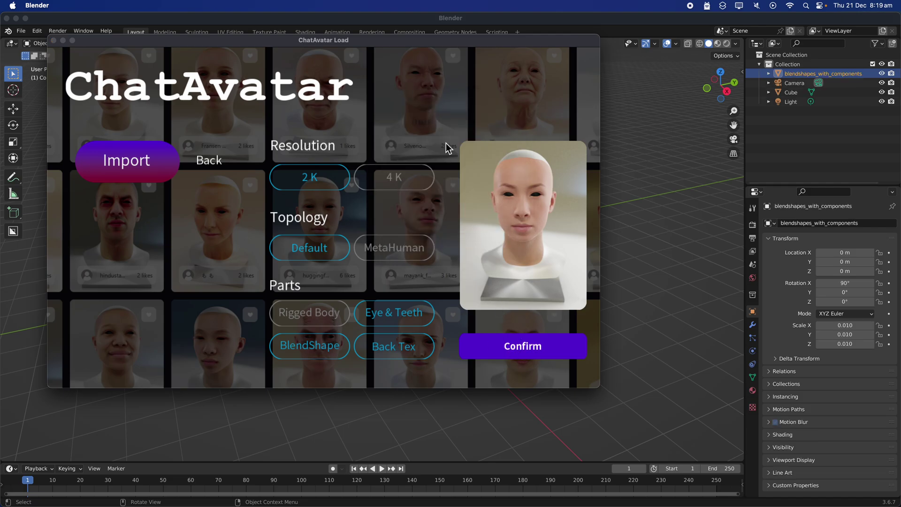
click(53, 40)
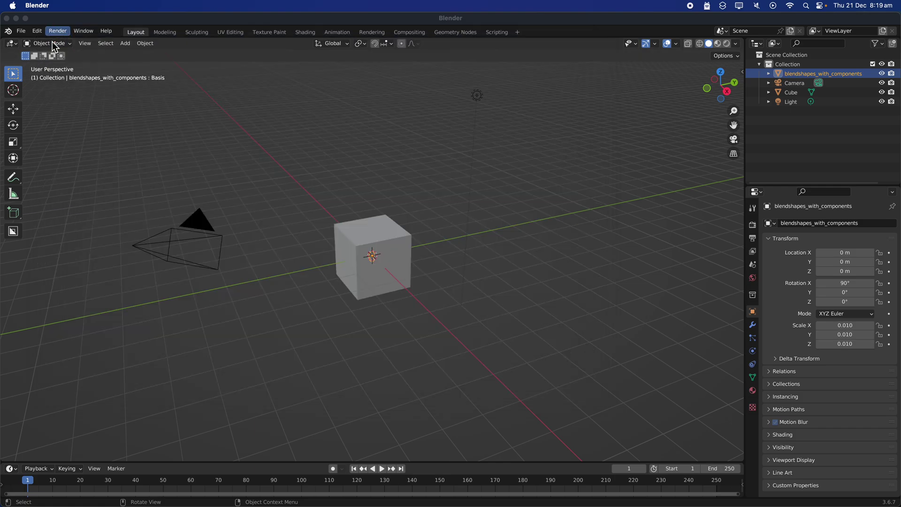
Step: Maximize the Blender window and delete the default cube surrounding the imported head
click(26, 18)
scroll(402, 180, up, 7)
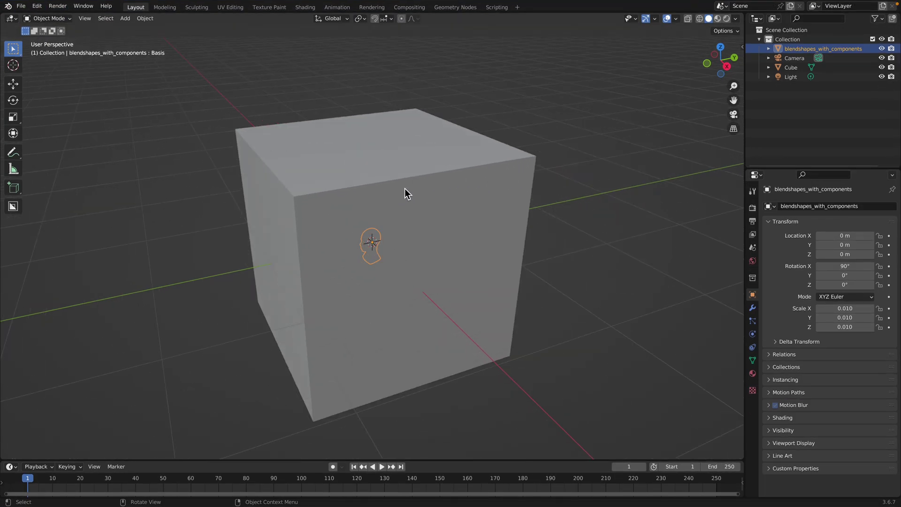
click(407, 189)
middle_drag(407, 188, 477, 168)
key(x)
click(477, 169)
scroll(429, 201, up, 9)
middle_drag(428, 201, 455, 184)
scroll(455, 184, up, 1)
scroll(417, 171, up, 2)
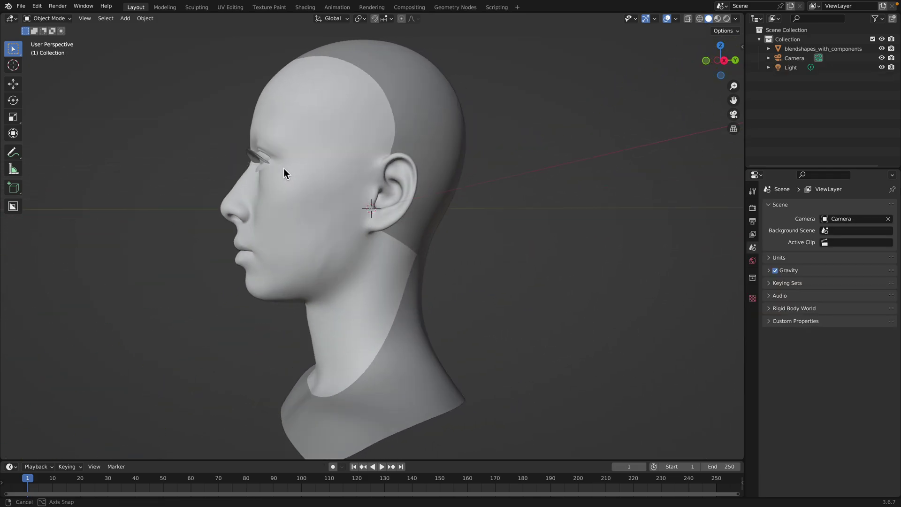